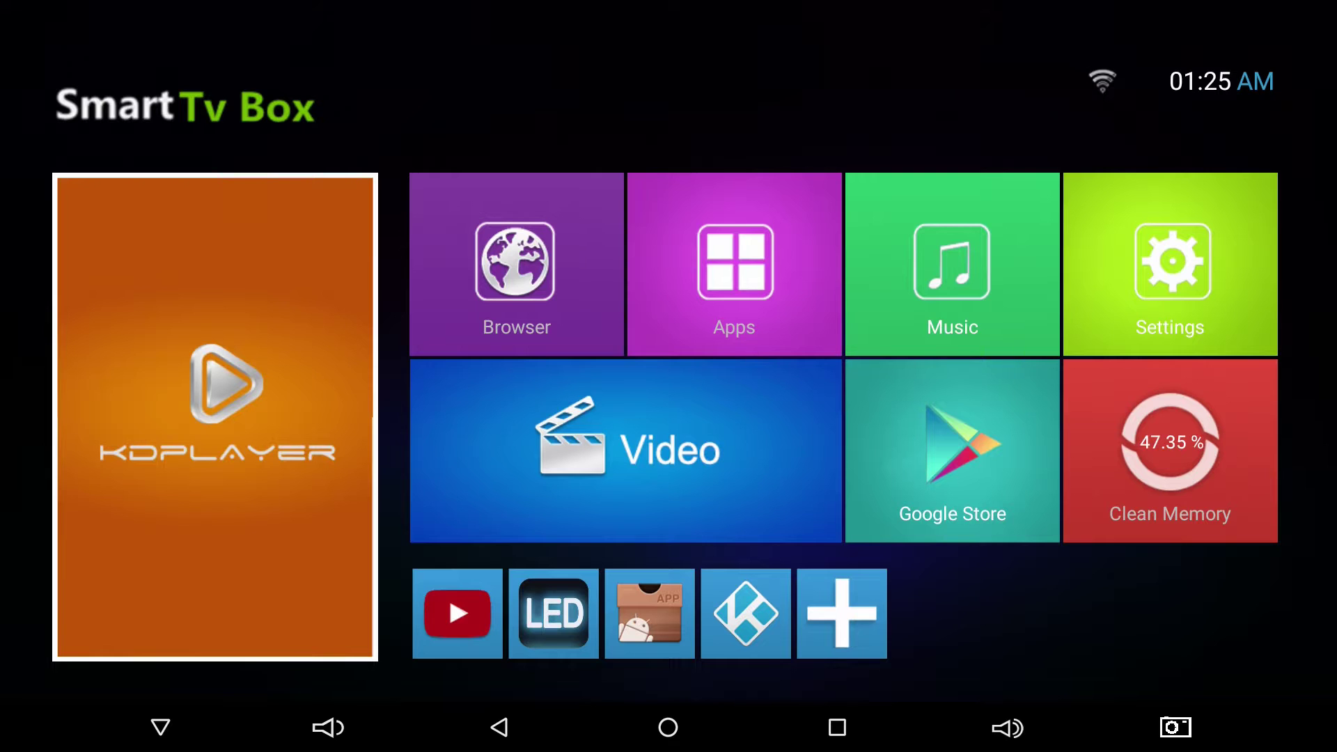
# - Free up the box's memory by running Clean Memory from the home screen
pyautogui.press('Right')
pyautogui.press('Right')
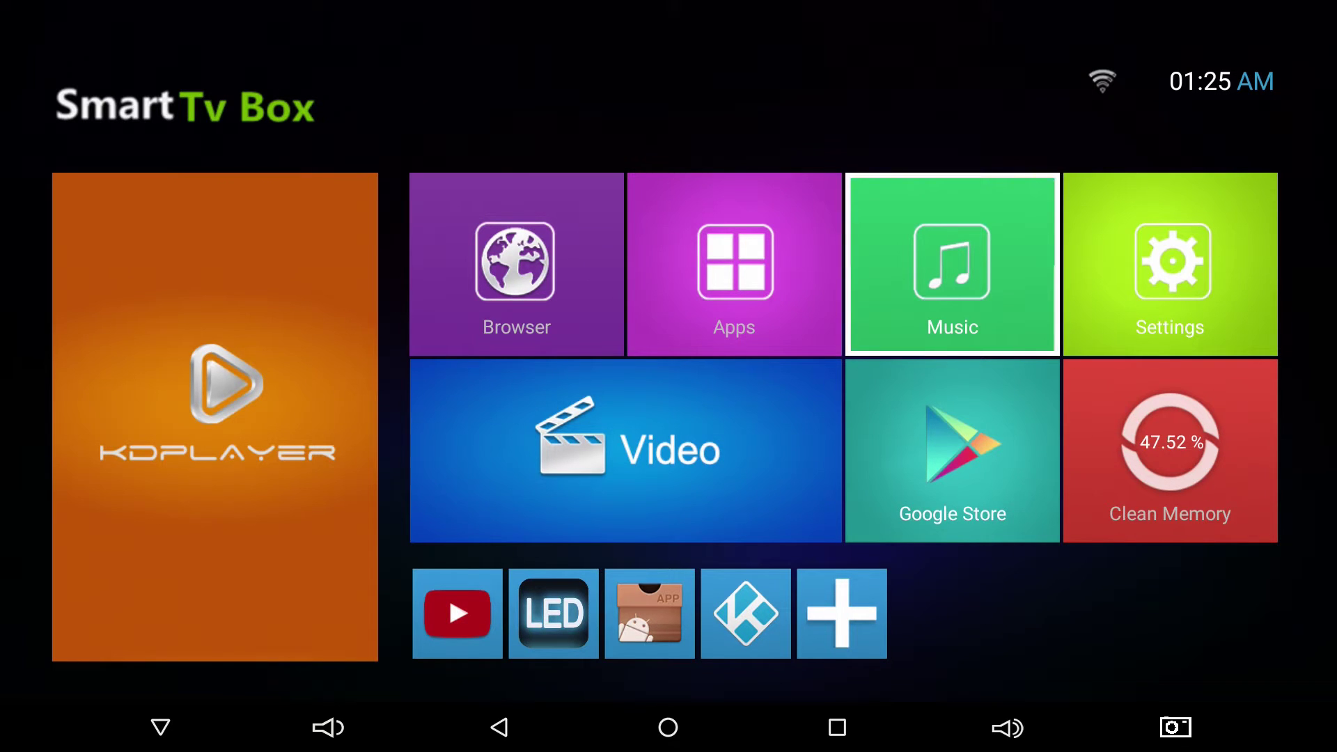
pyautogui.press('Right')
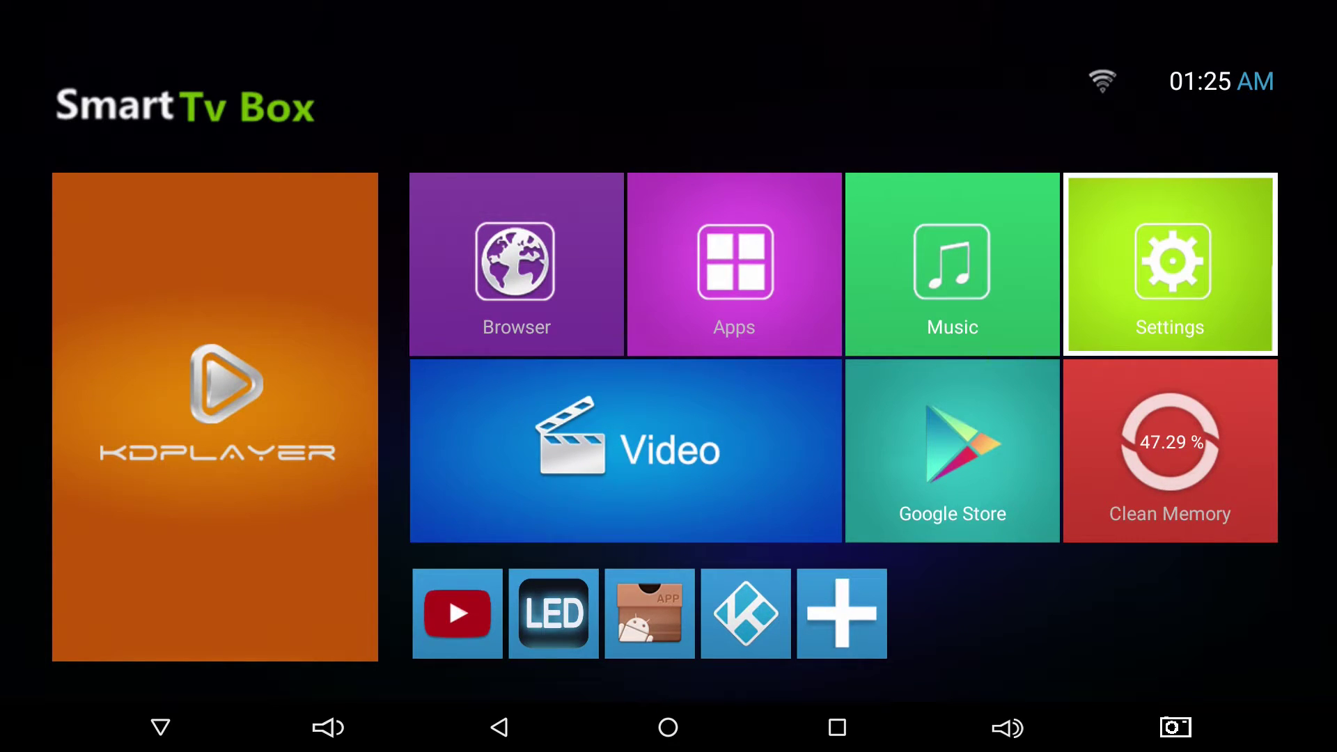
pyautogui.press('Down')
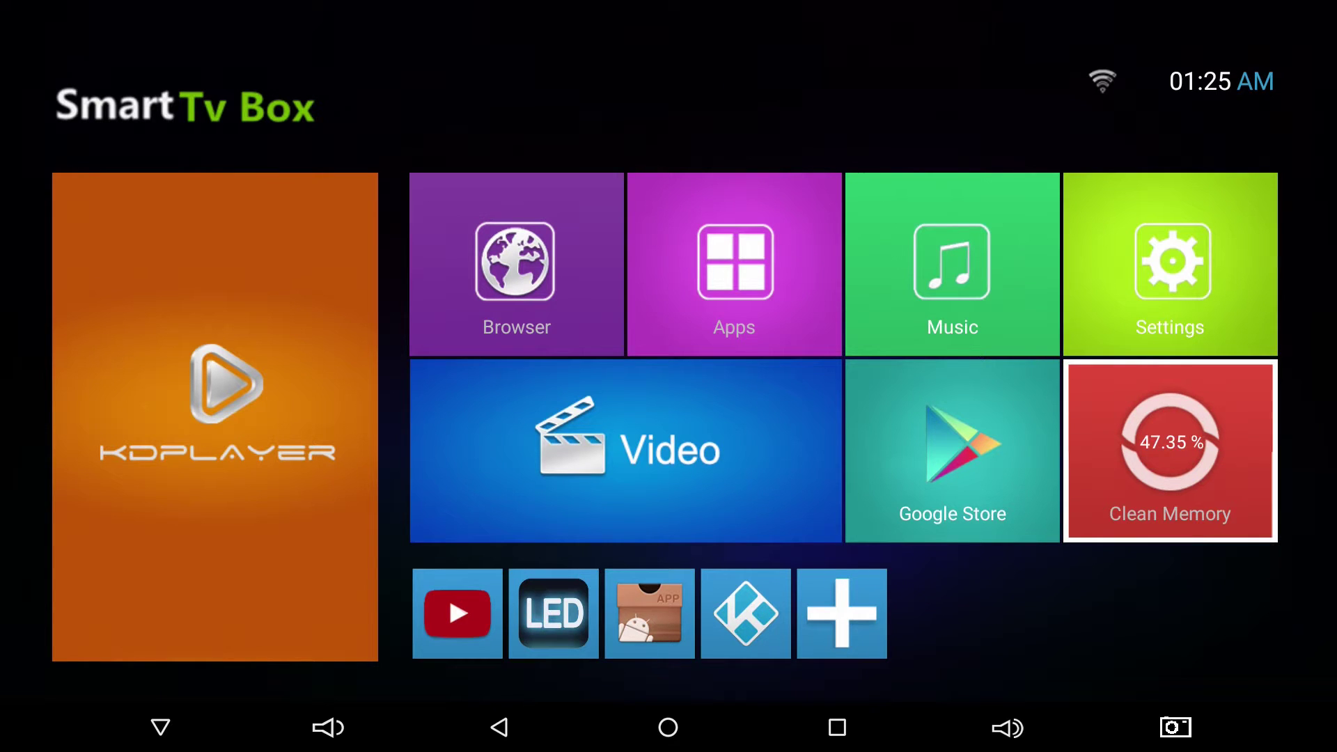
pyautogui.press('Return')
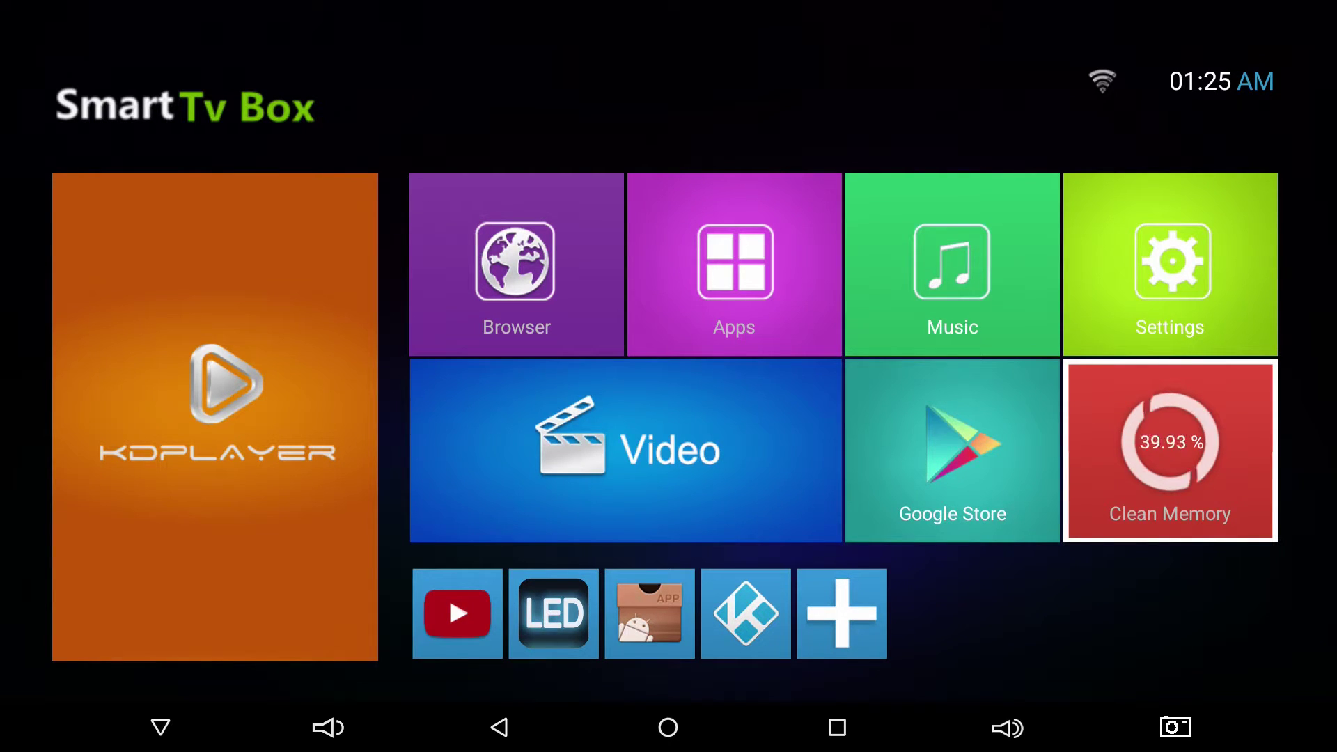
# - Open the app details for Kodi in the device settings
pyautogui.press('Up')
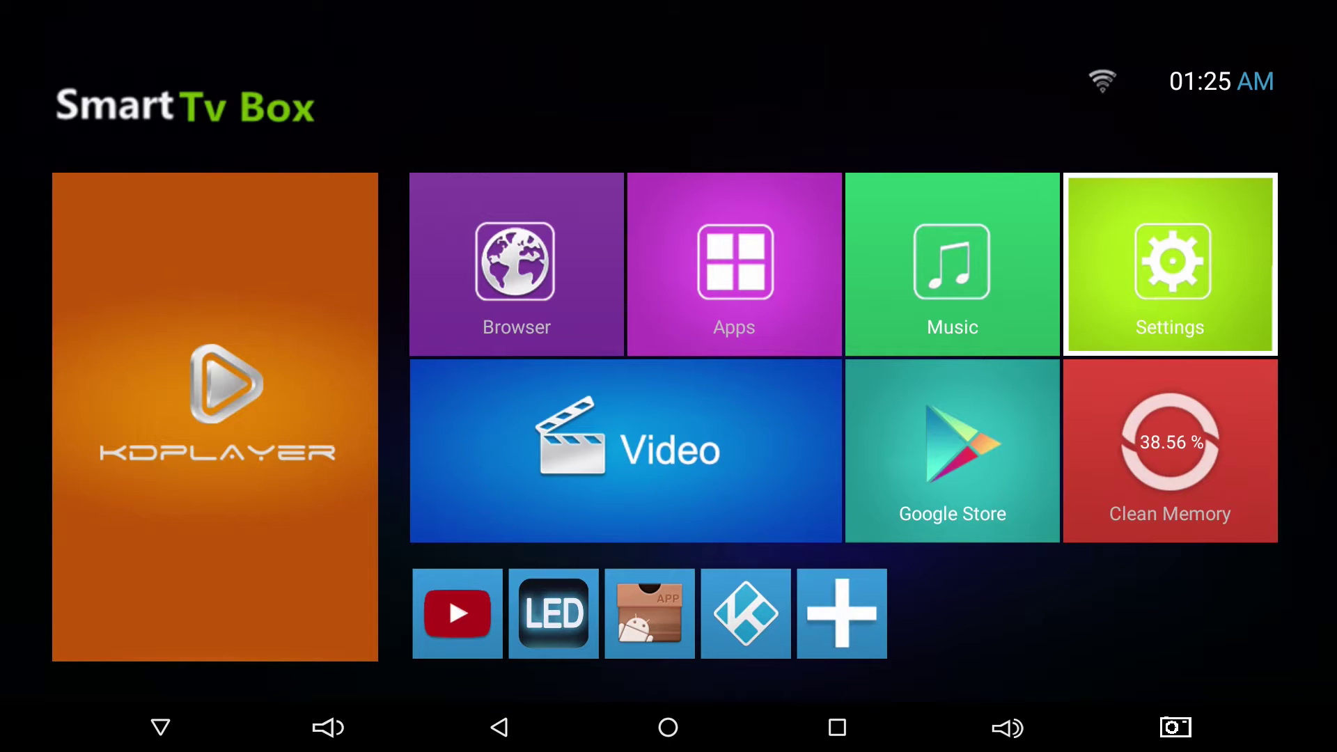
pyautogui.press('Return')
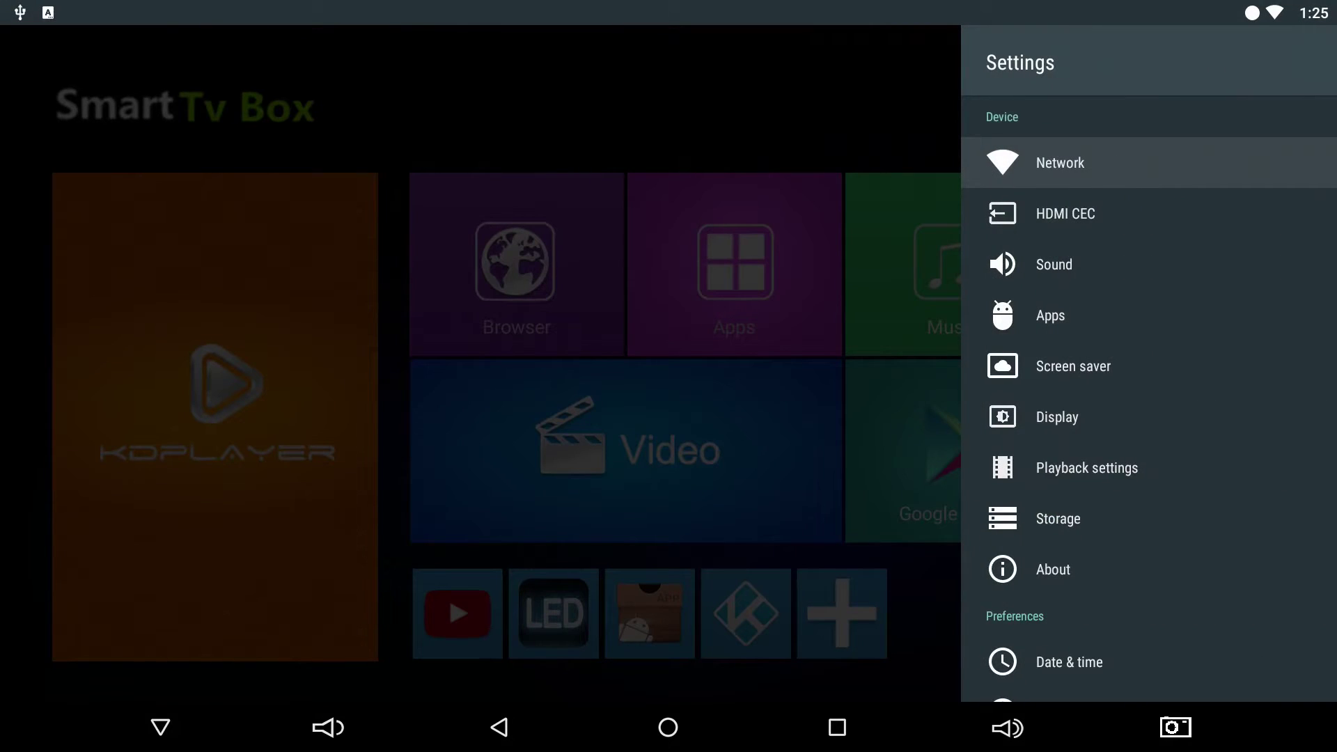
pyautogui.press('Down')
pyautogui.press('Down')
pyautogui.press('Down')
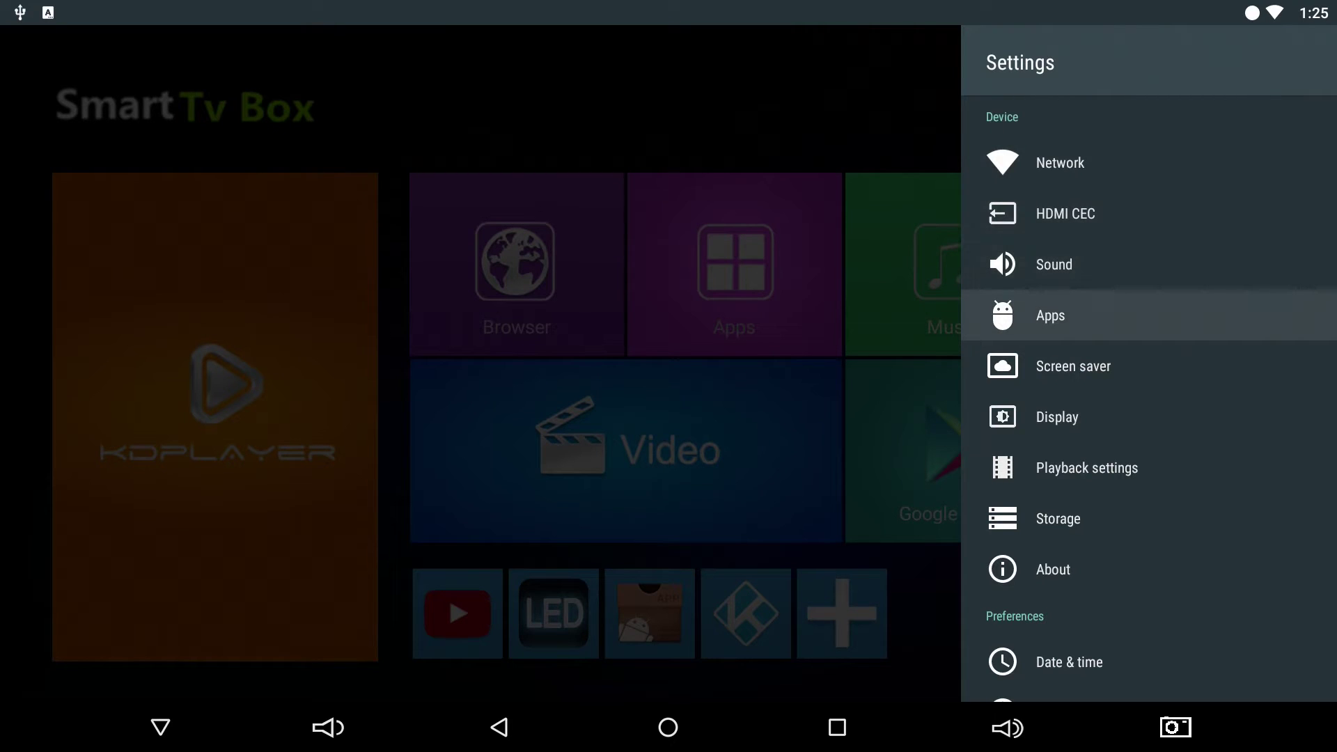
pyautogui.press('Return')
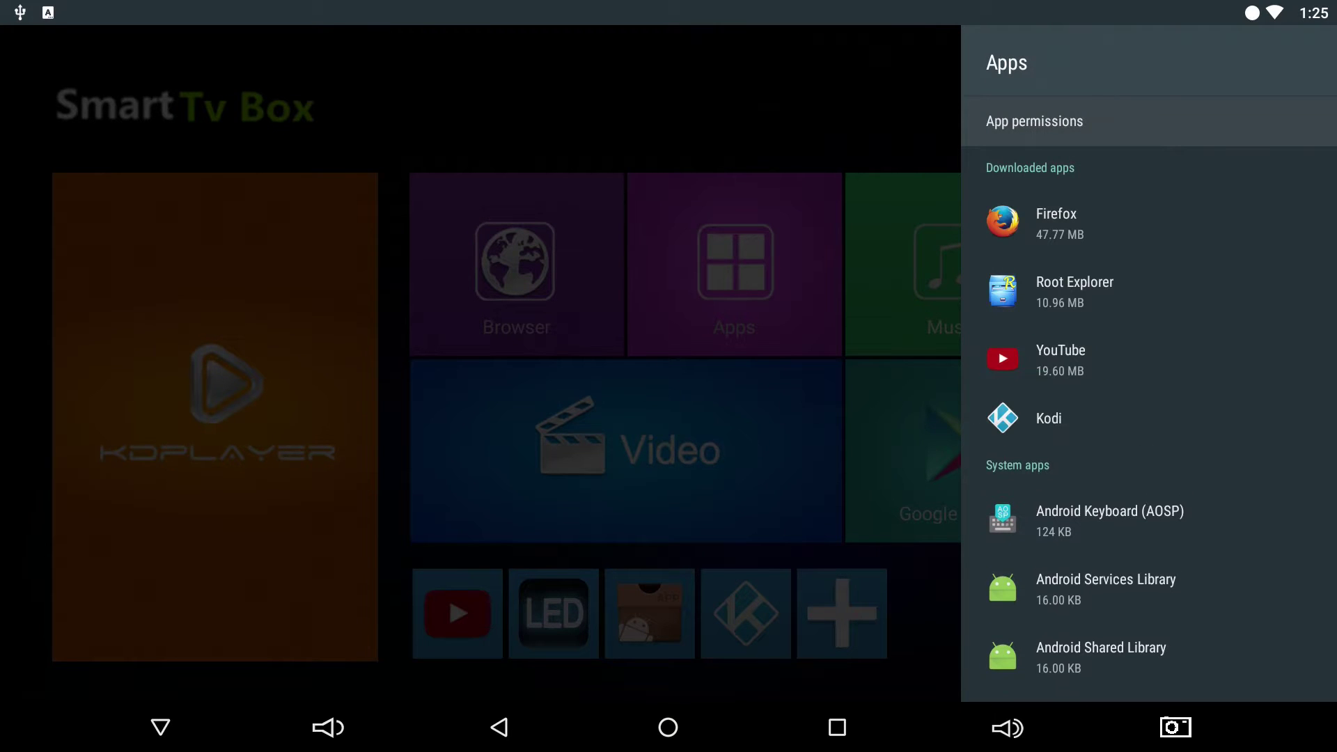
pyautogui.press('Down')
pyautogui.press('Down')
pyautogui.press('Down')
pyautogui.press('Down')
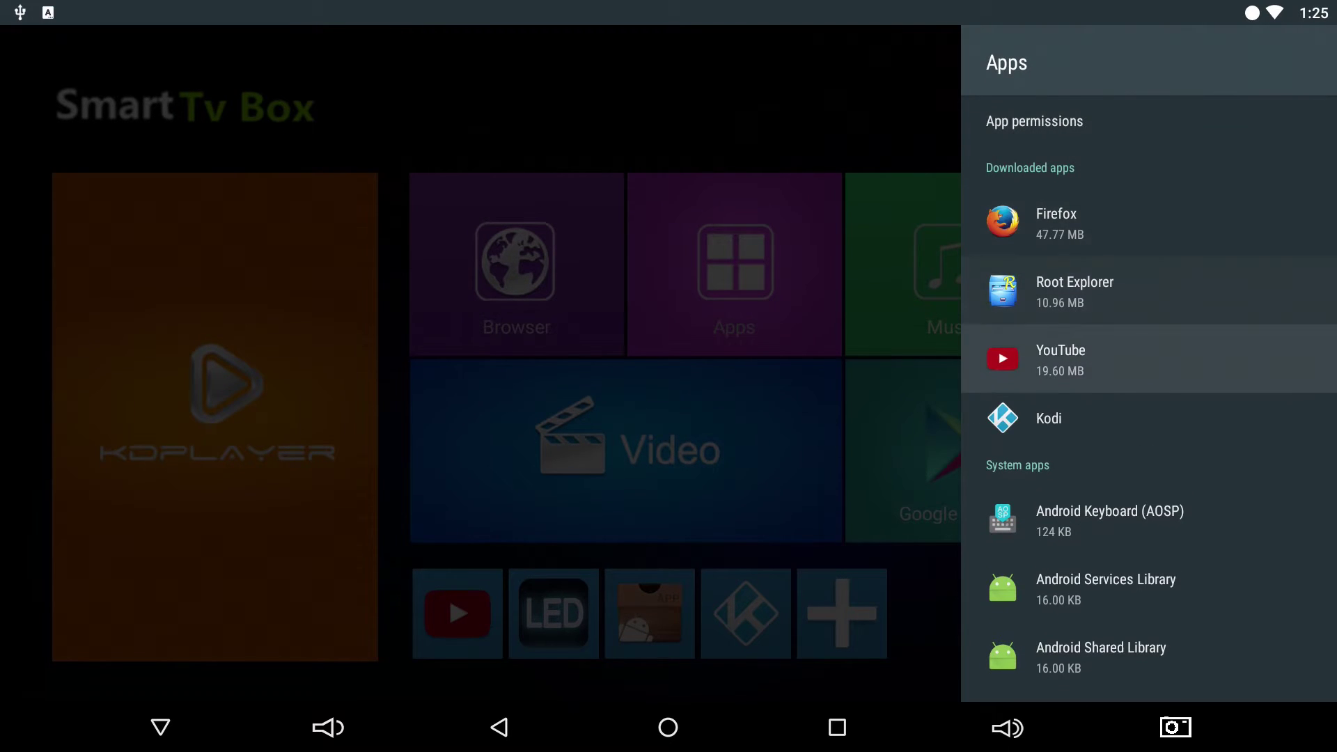
pyautogui.press('Return')
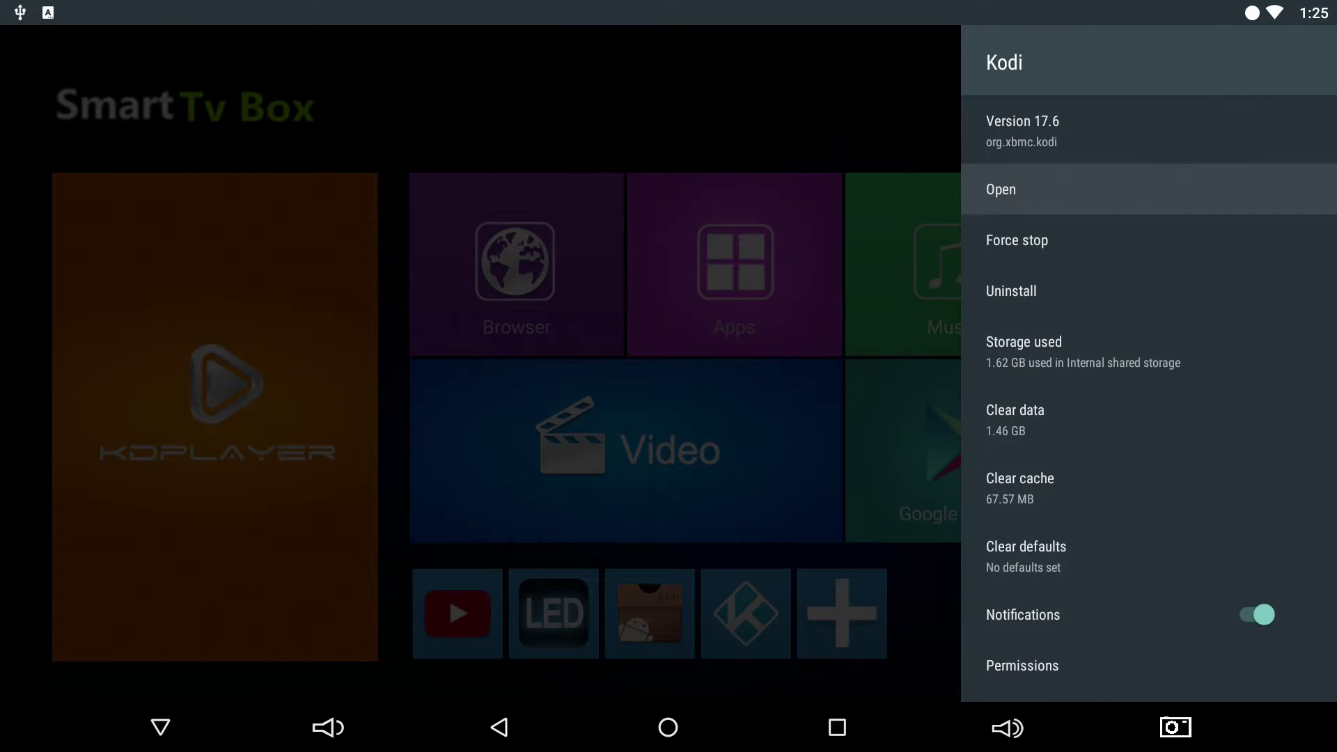
# - Examine Kodi's Clear cache and Clear data entries, and return to the apps list without clearing either
pyautogui.press('Down')
pyautogui.press('Down')
pyautogui.press('Down')
pyautogui.press('Down')
pyautogui.press('Down')
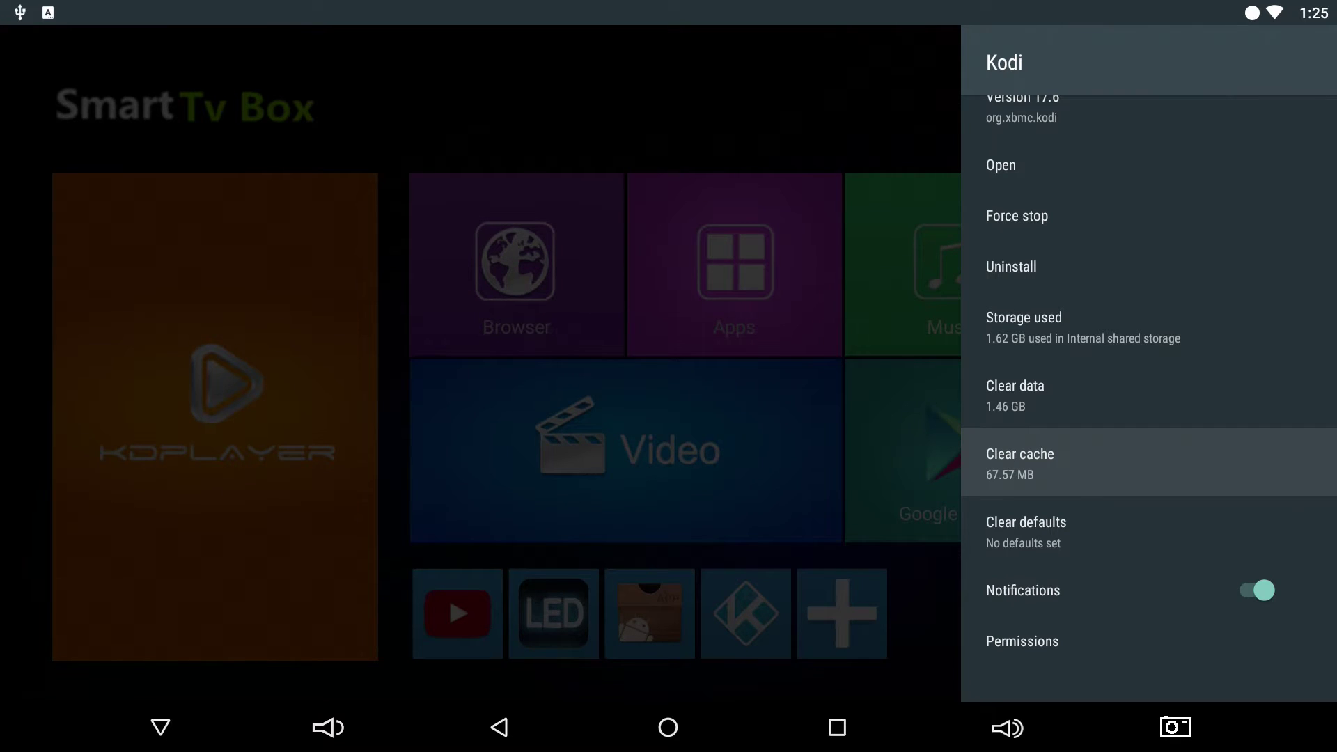
pyautogui.press('Up')
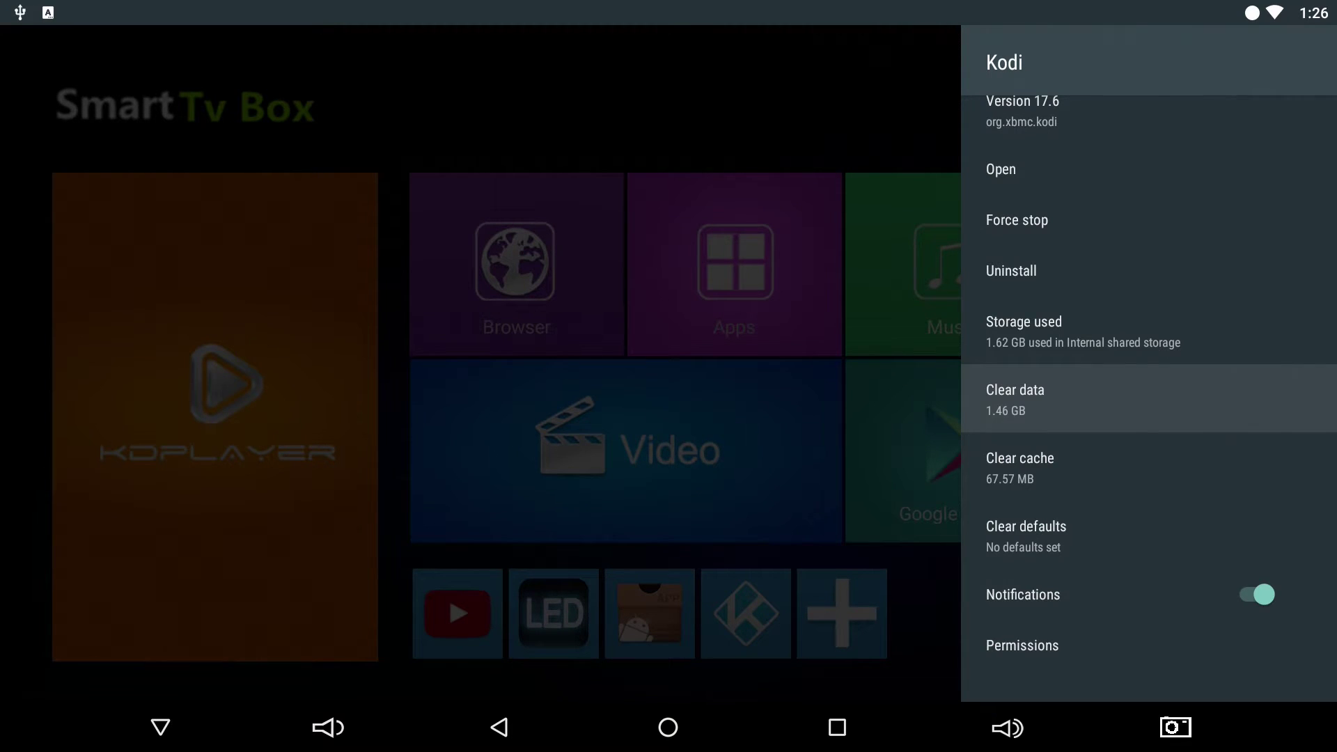
pyautogui.press('Escape')
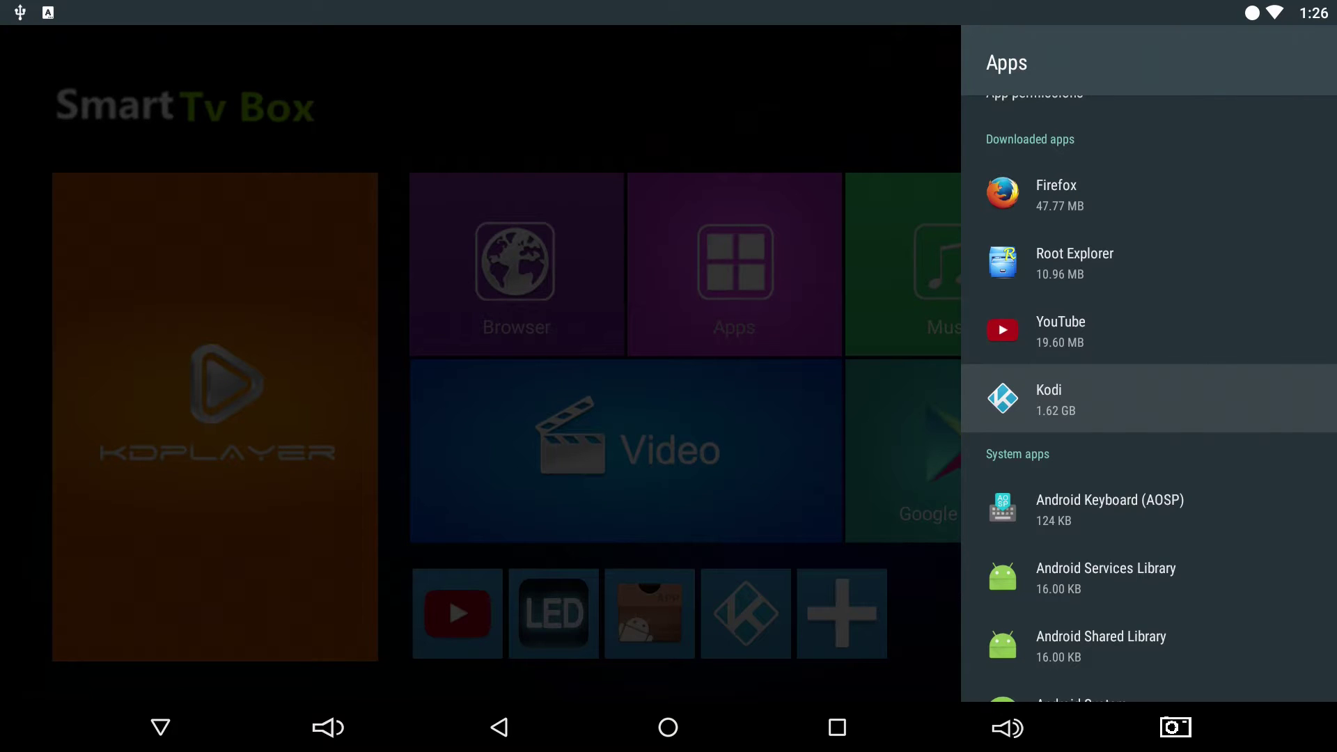
# - Open the usage breakdown of the internal shared storage in the Storage settings
pyautogui.press('Escape')
pyautogui.press('Down')
pyautogui.press('Down')
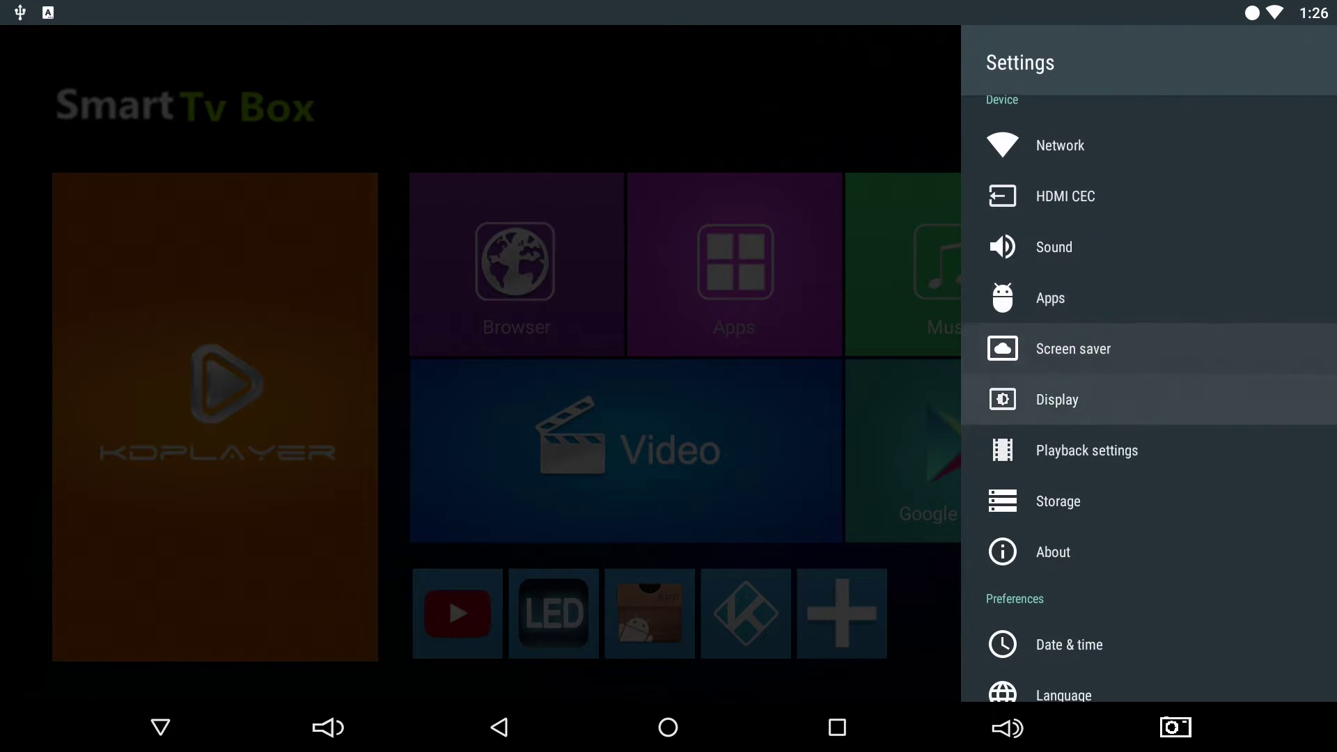
pyautogui.press('Down')
pyautogui.press('Down')
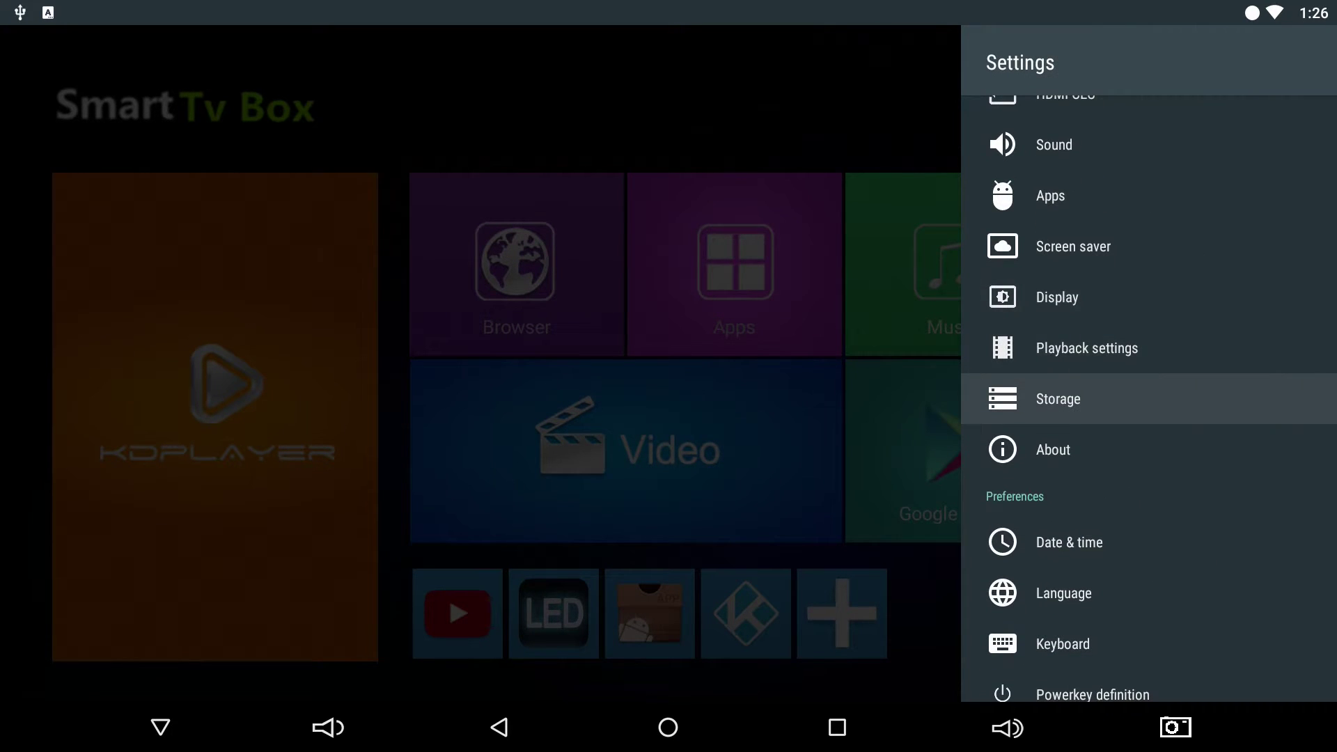
pyautogui.press('Return')
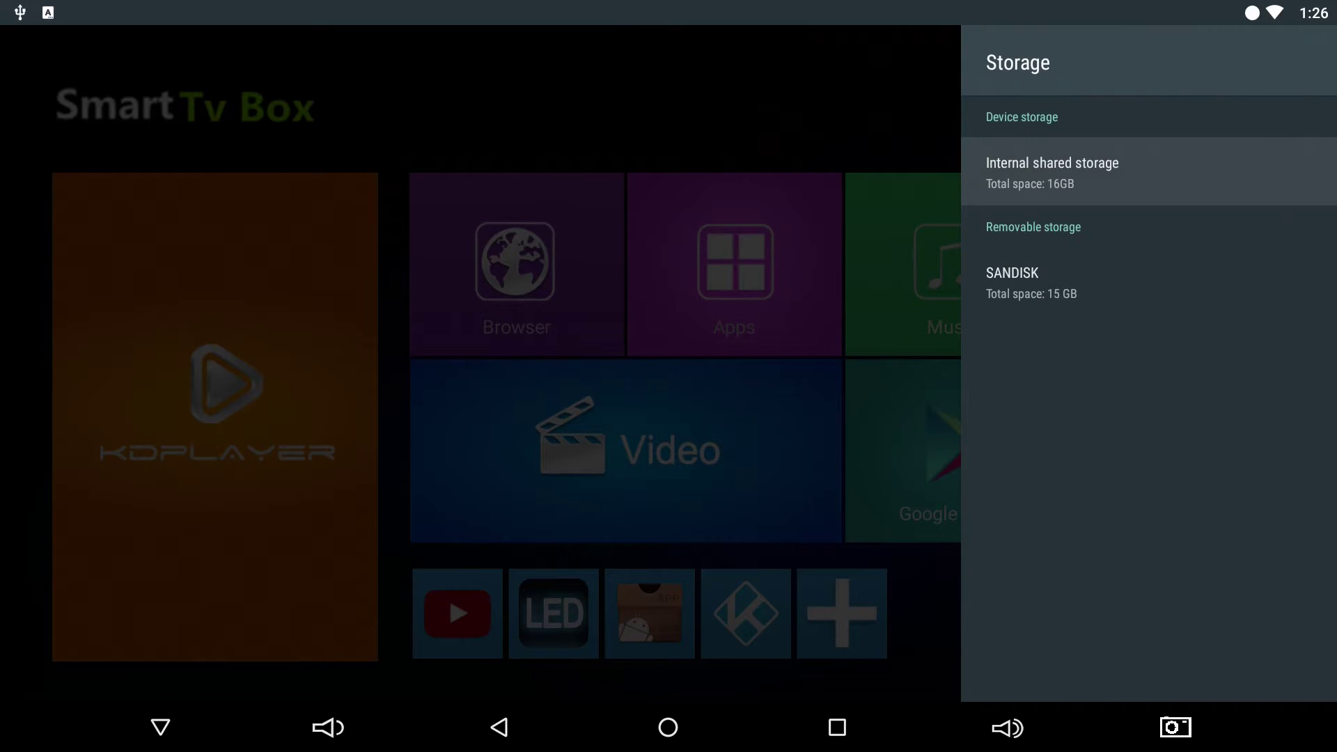
pyautogui.press('Return')
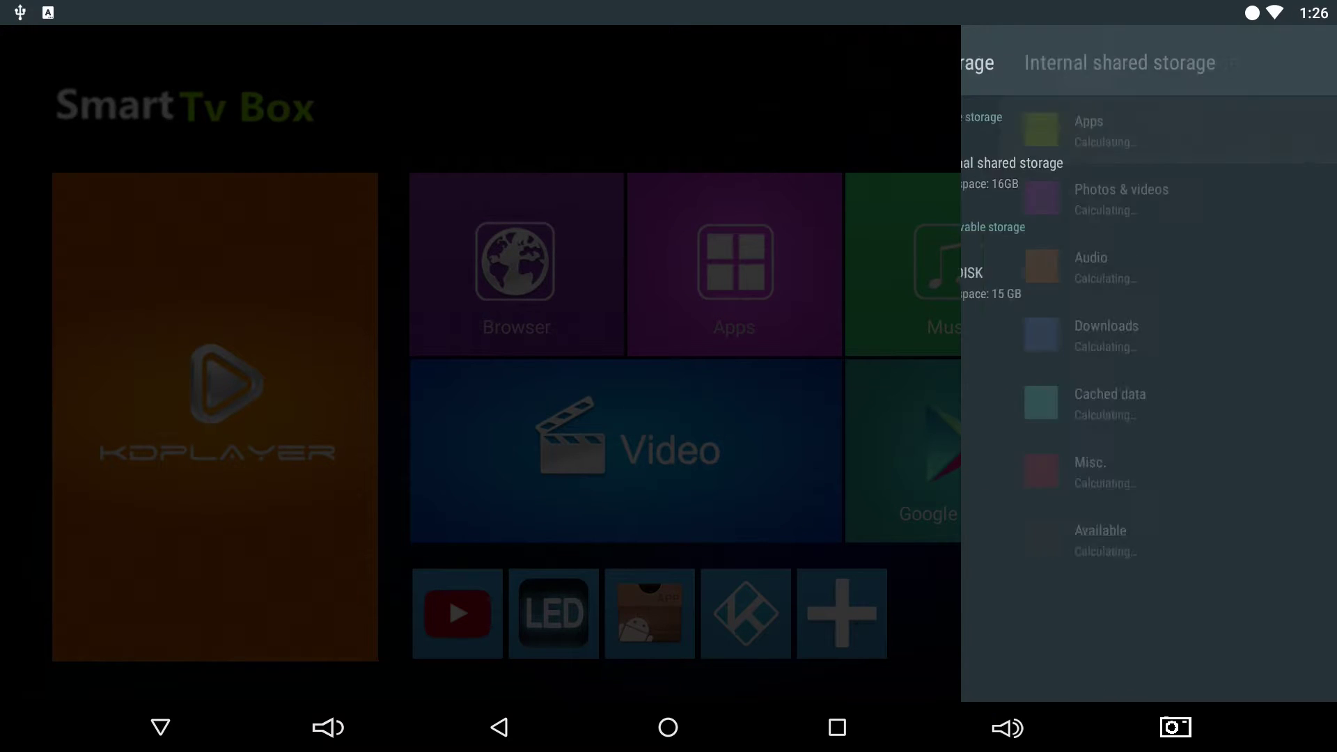
# - Clear the cached data for all apps in the internal shared storage and return to the main settings list
pyautogui.press('Down')
pyautogui.press('Down')
pyautogui.press('Down')
pyautogui.press('Down')
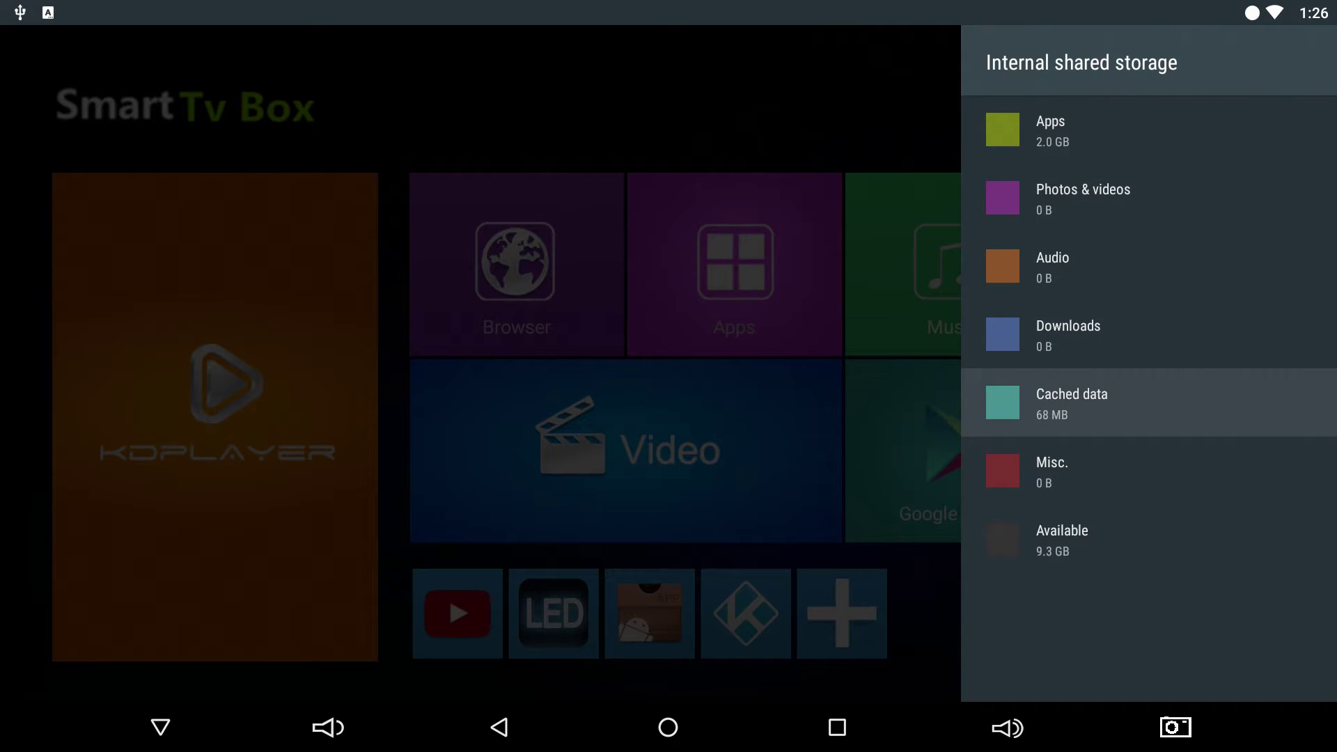
pyautogui.press('Return')
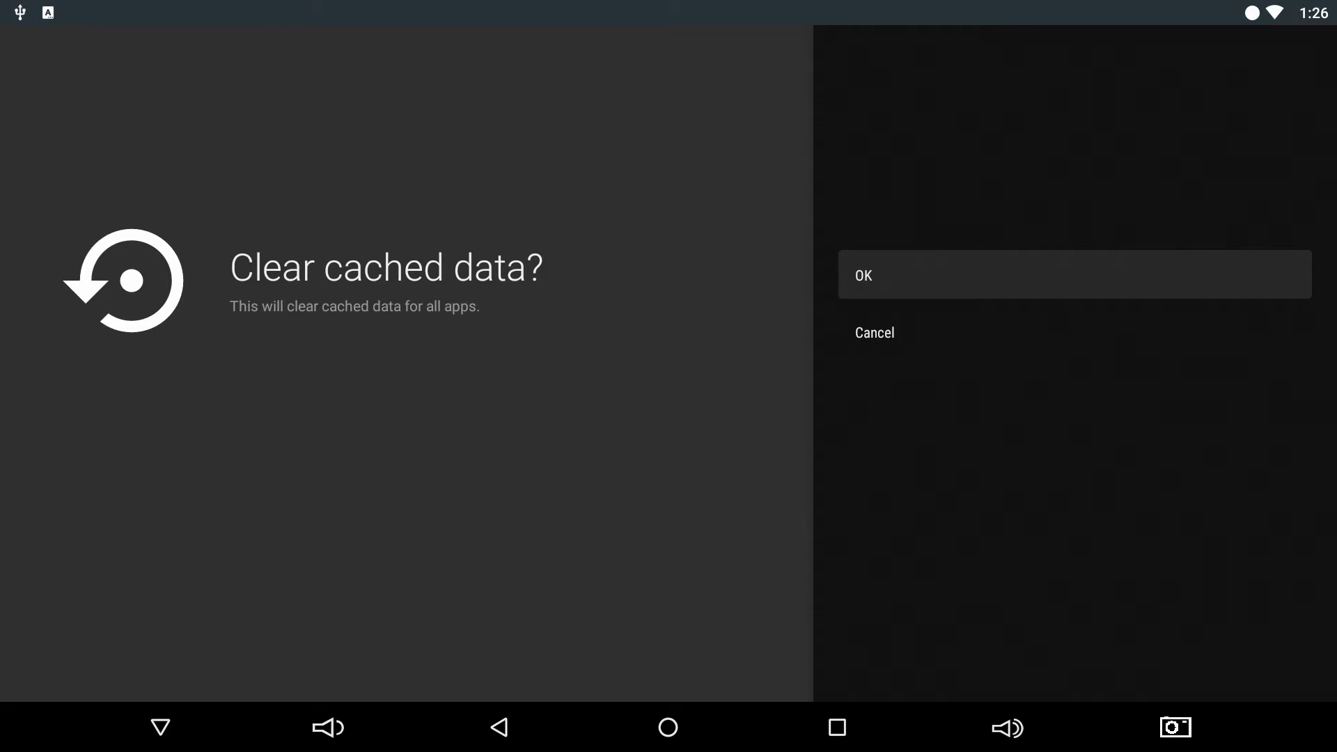
pyautogui.press('Return')
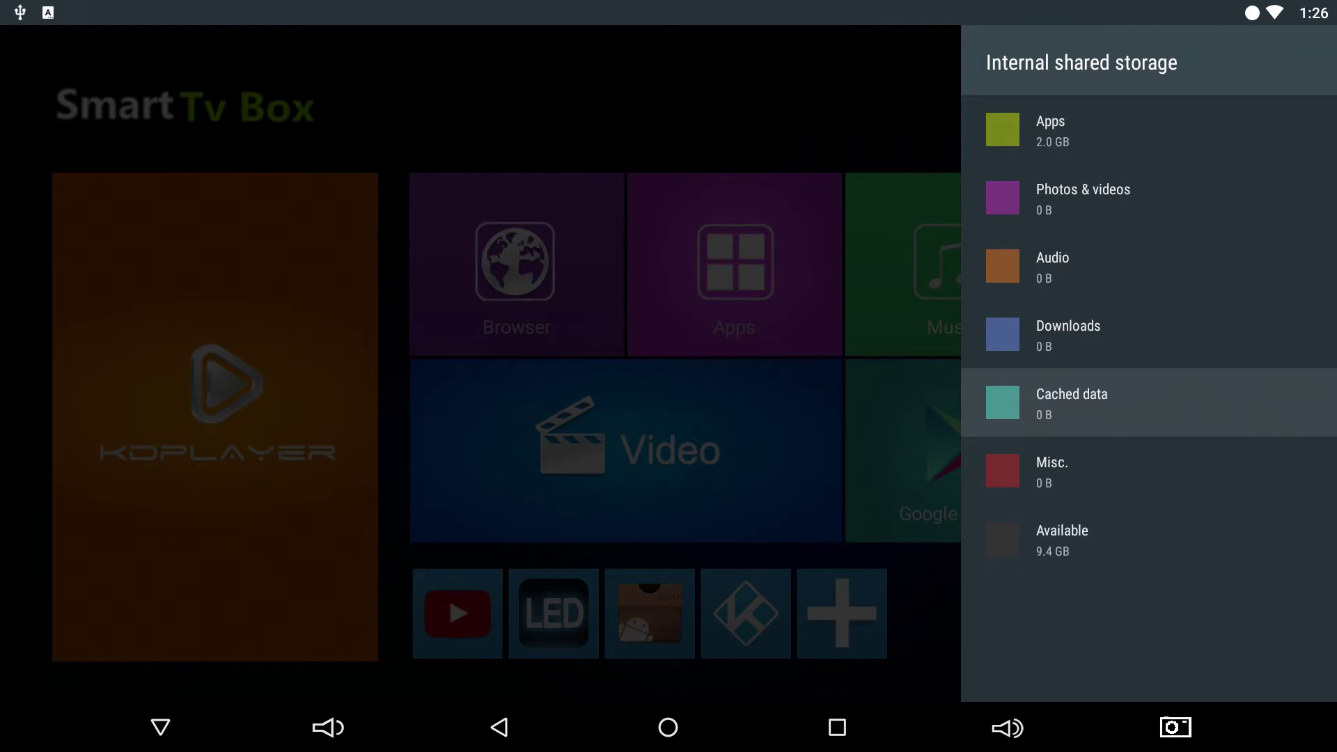
pyautogui.press('Escape')
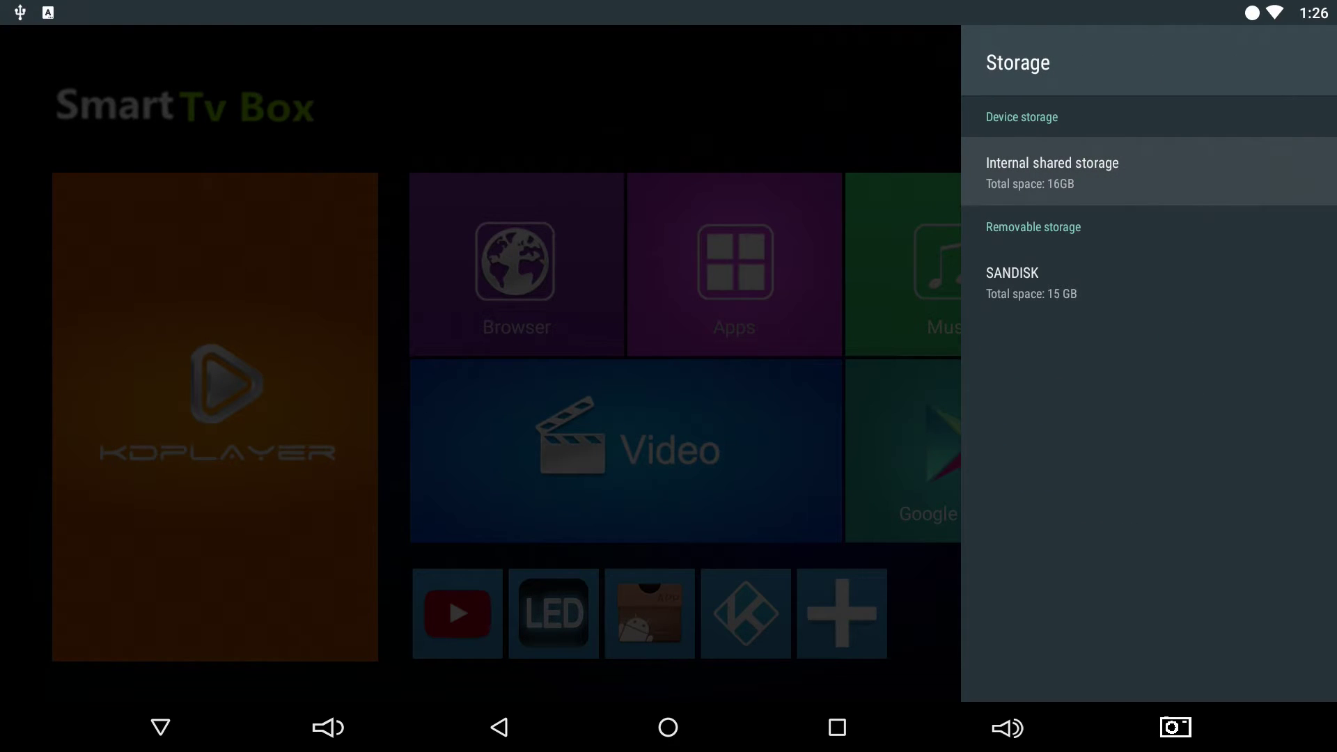
pyautogui.press('Escape')
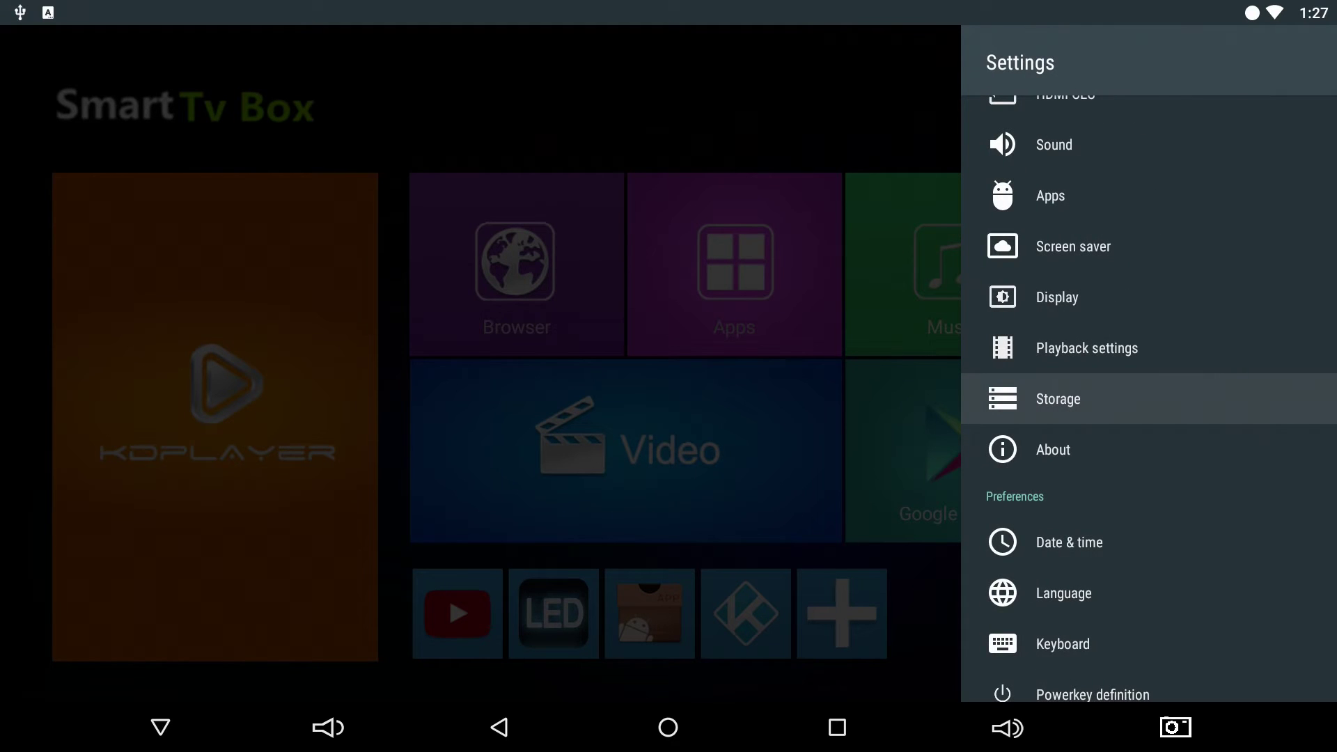
# - Reopen the internal shared storage, clear the cached data for all apps again, and leave the storage settings
pyautogui.press('Return')
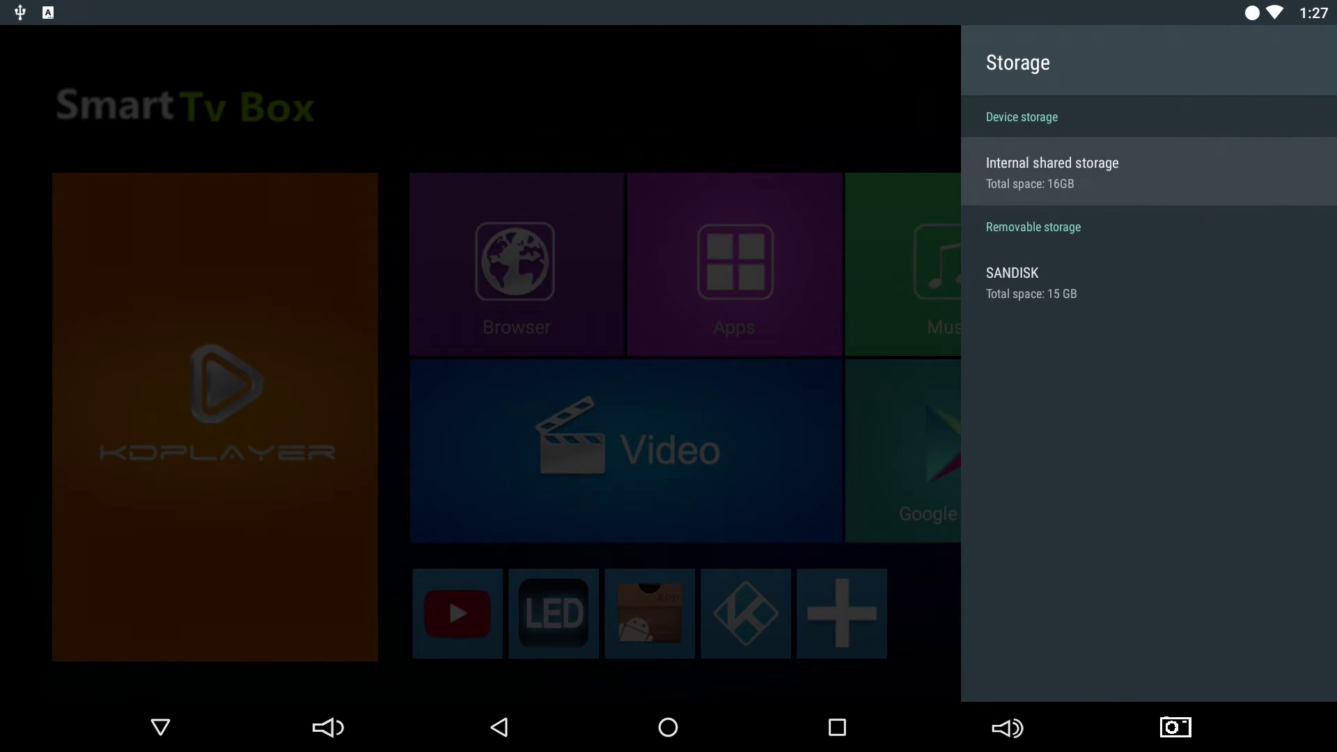
pyautogui.press('Return')
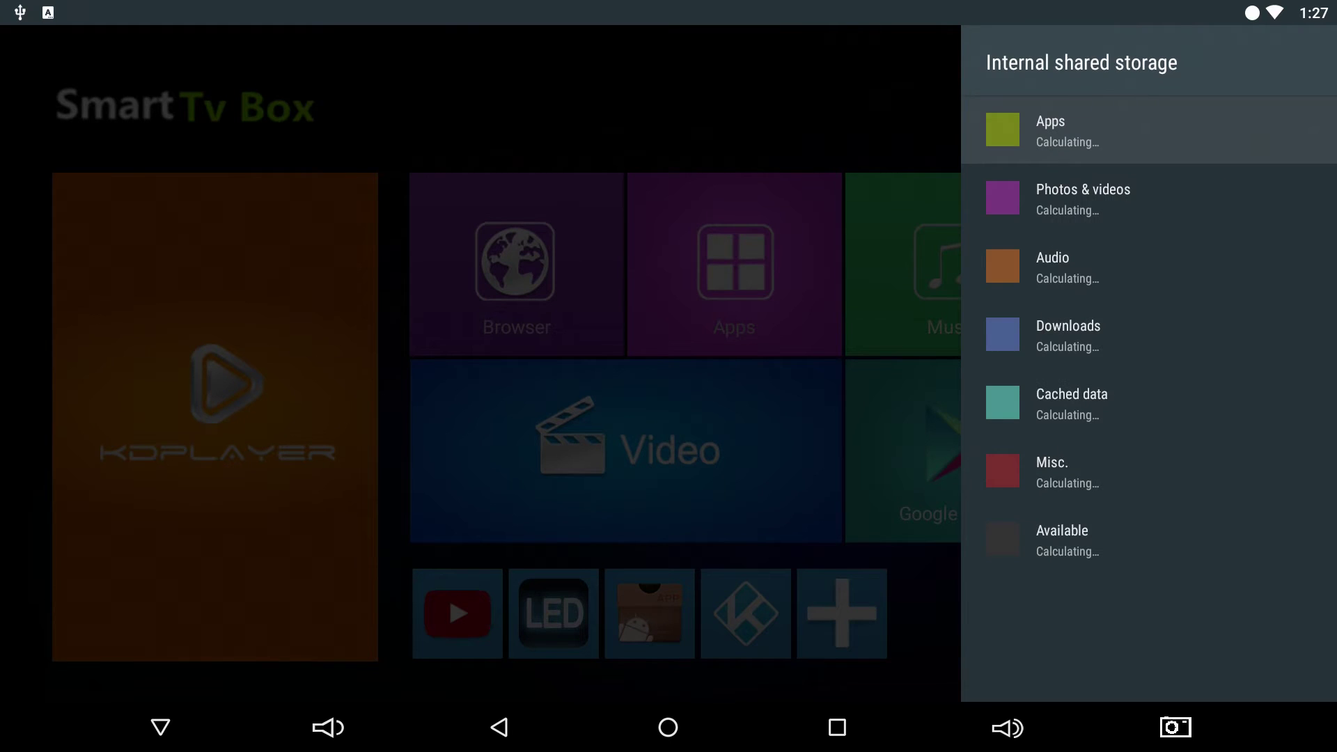
pyautogui.press('Down')
pyautogui.press('Down')
pyautogui.press('Down')
pyautogui.press('Down')
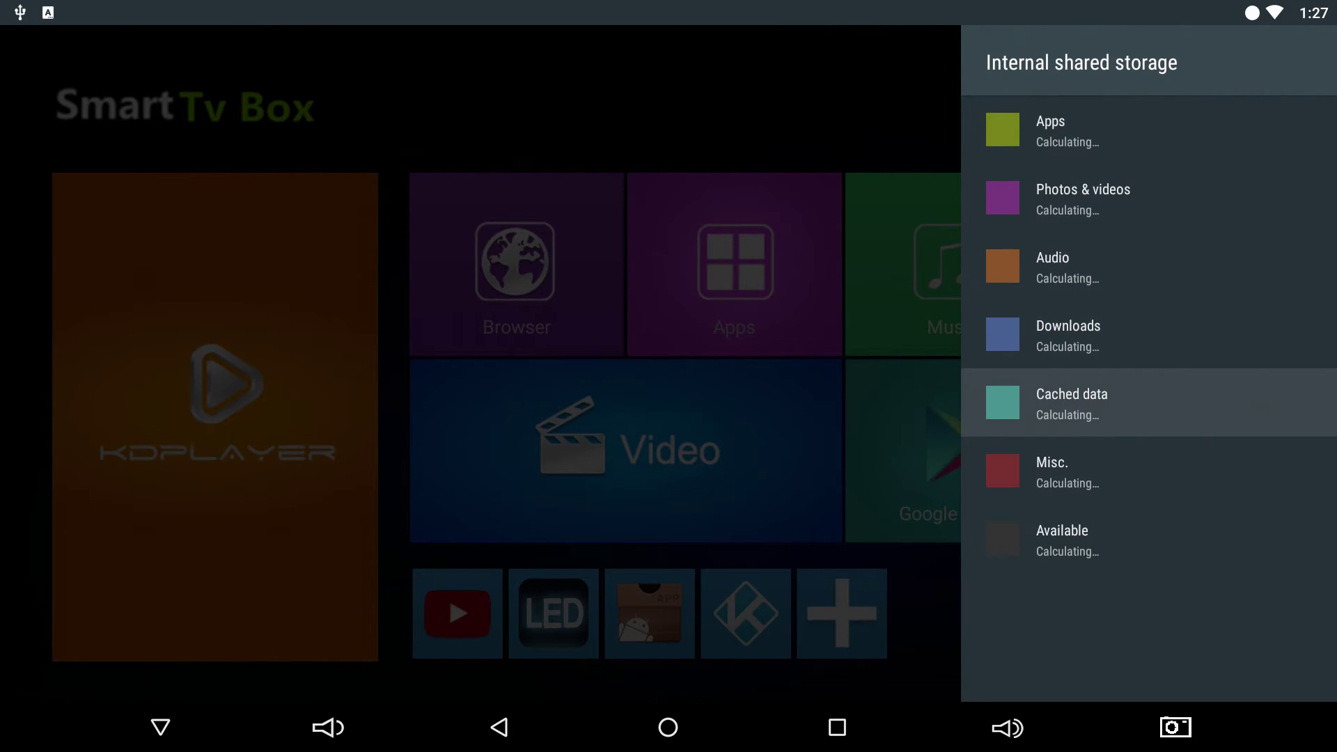
pyautogui.press('Return')
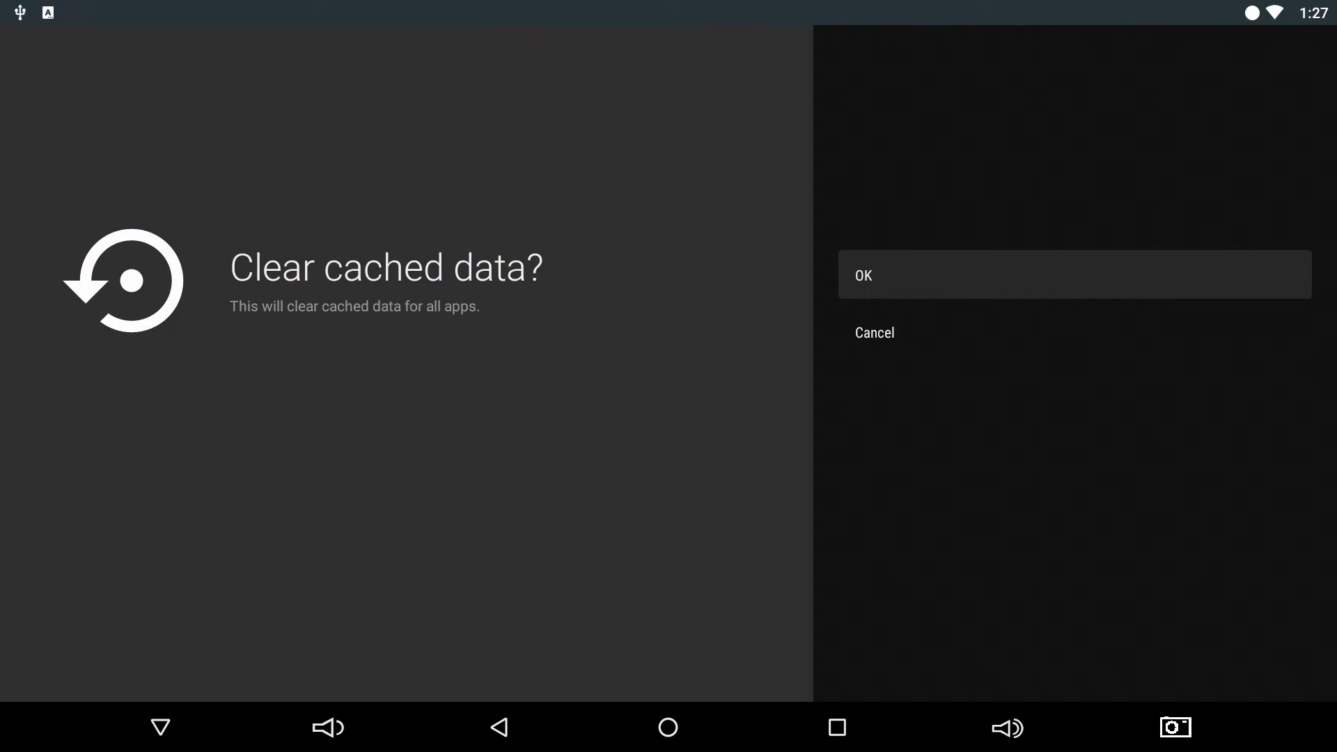
pyautogui.press('Return')
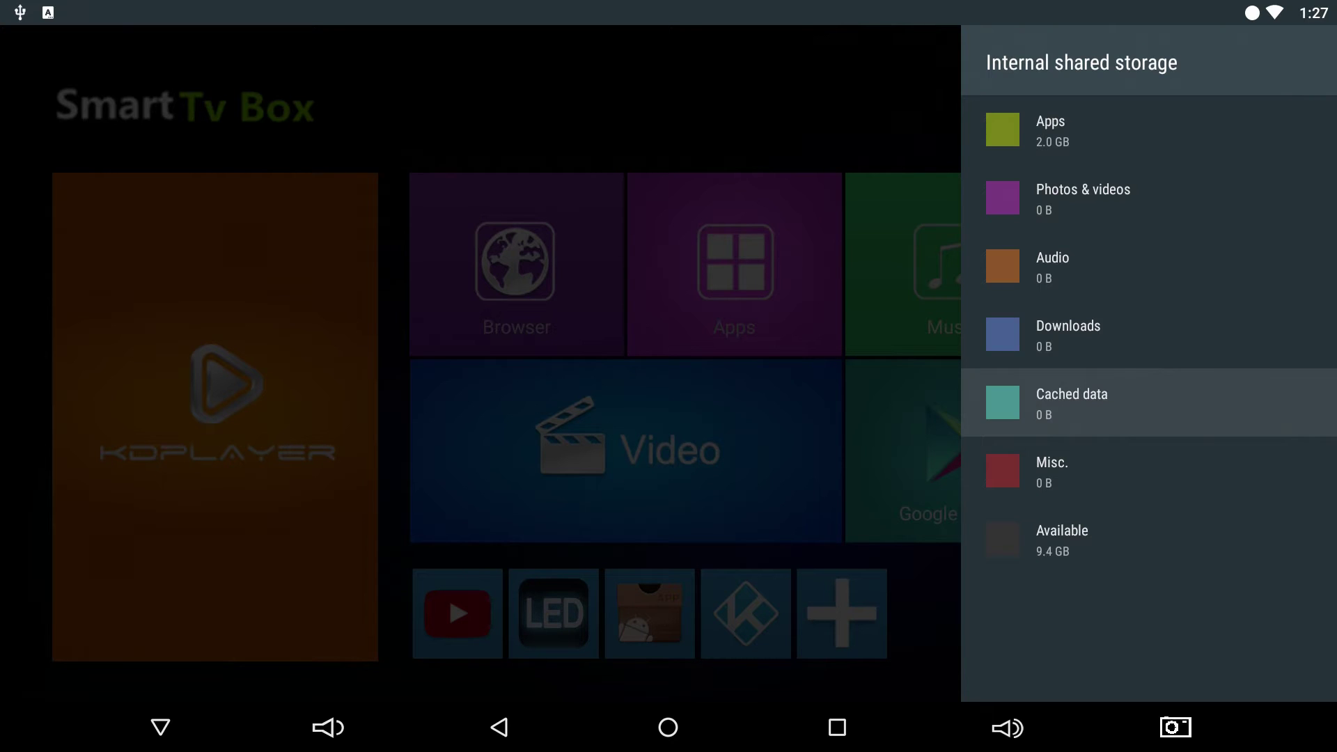
pyautogui.press('Escape')
pyautogui.press('Escape')
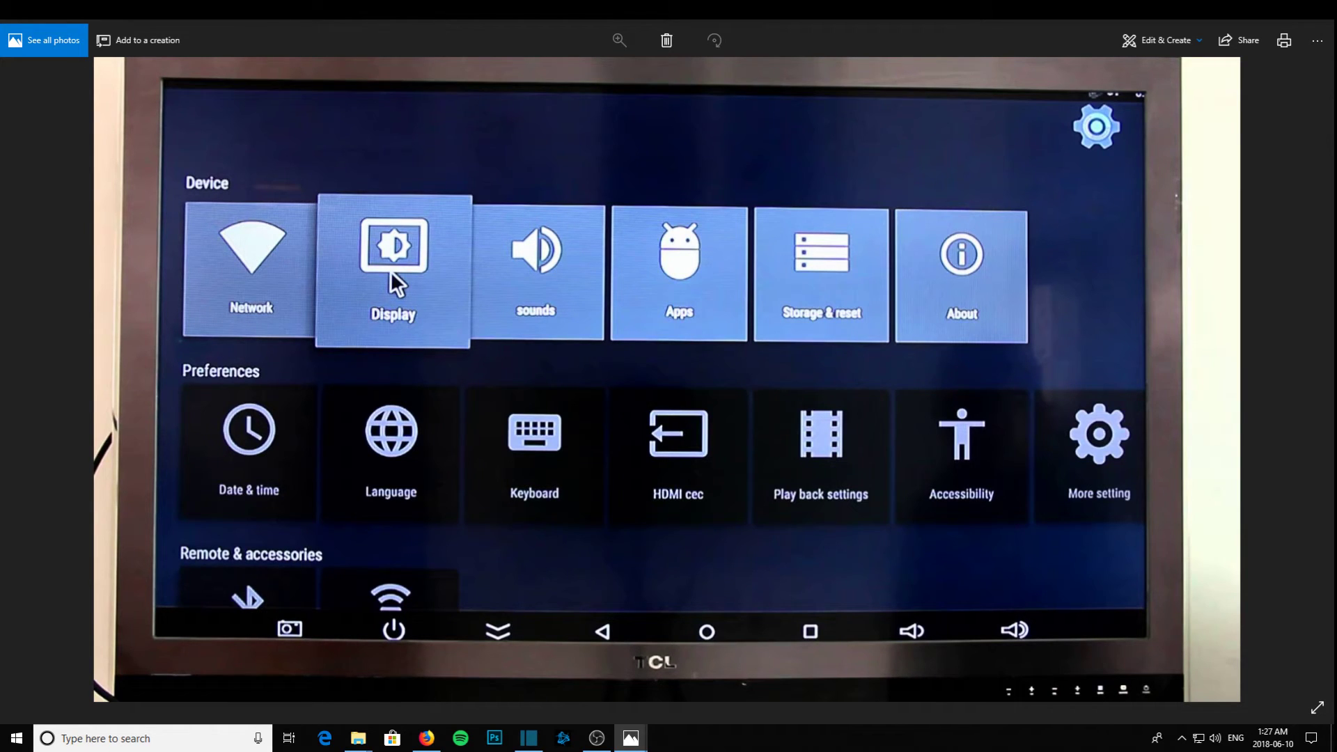
# - Look through the photos of other TV boxes' settings screens, including the one with More Settings circled
pyautogui.press('Right')
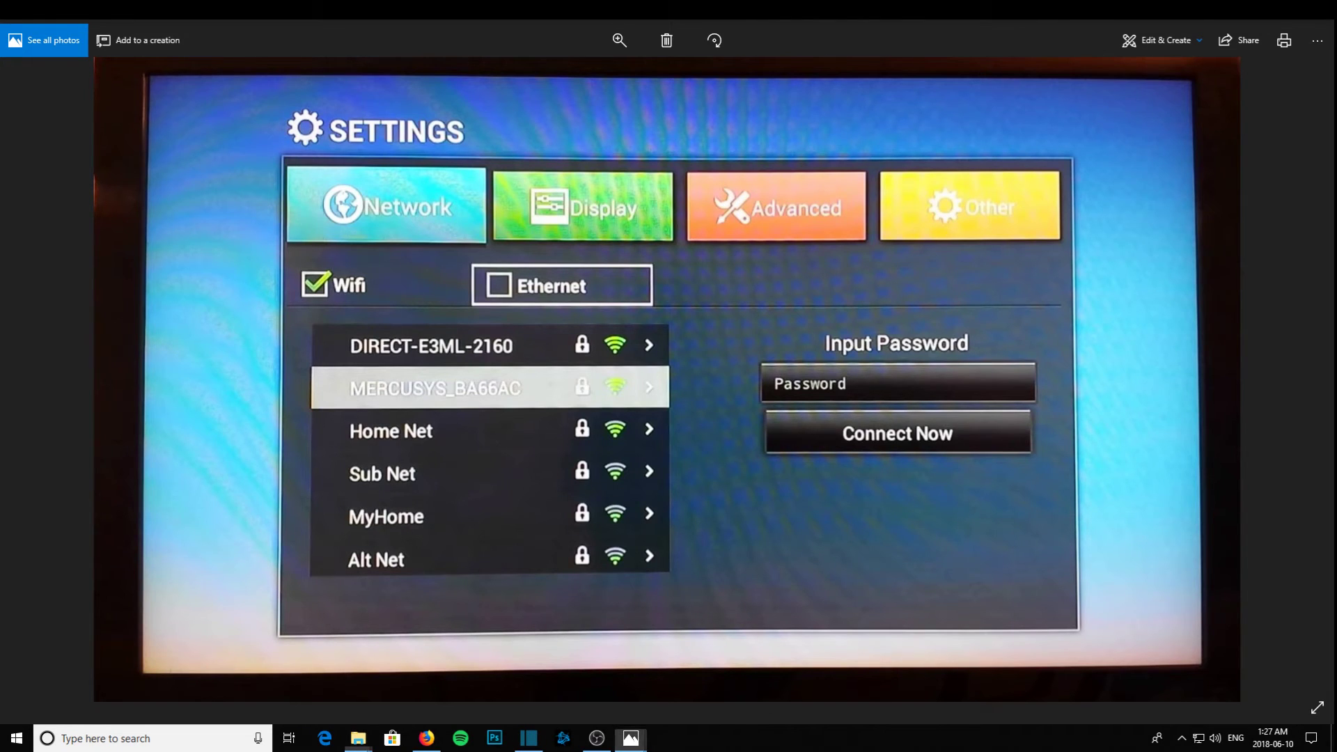
pyautogui.press('Right')
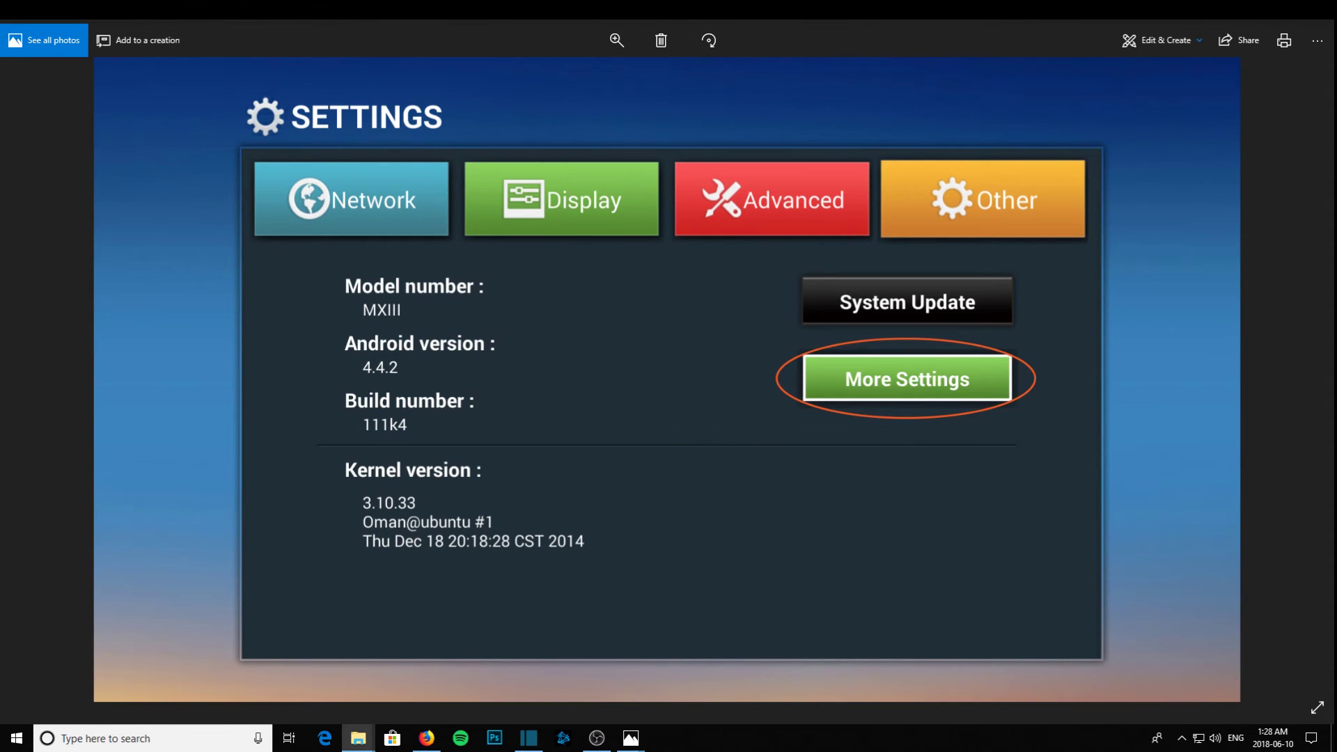
pyautogui.press('Right')
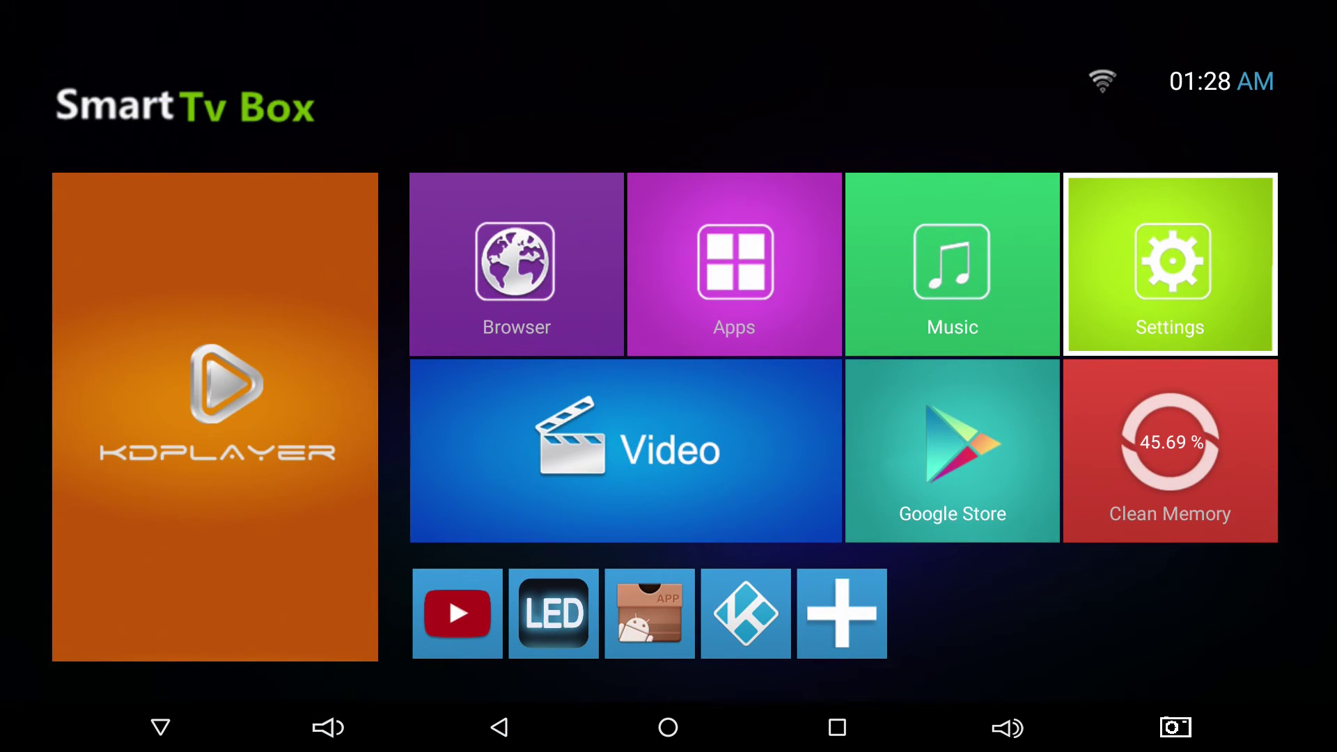
# - Open the Storage settings from the TV box's home screen
pyautogui.press('Left')
pyautogui.press('Left')
pyautogui.press('Right')
pyautogui.press('Right')
pyautogui.press('Return')
pyautogui.press('Down')
pyautogui.press('Down')
pyautogui.press('Down')
pyautogui.press('Down')
pyautogui.press('Down')
pyautogui.press('Down')
pyautogui.press('Down')
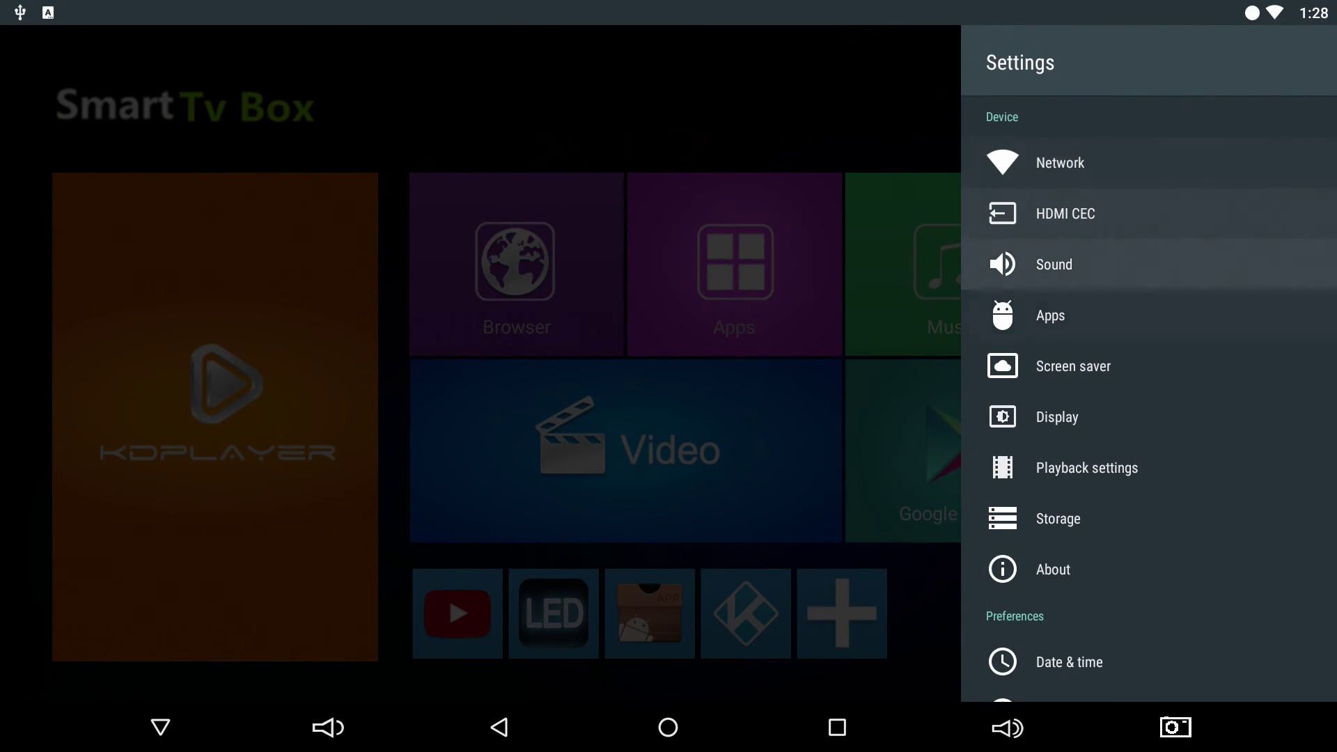
pyautogui.press('Return')
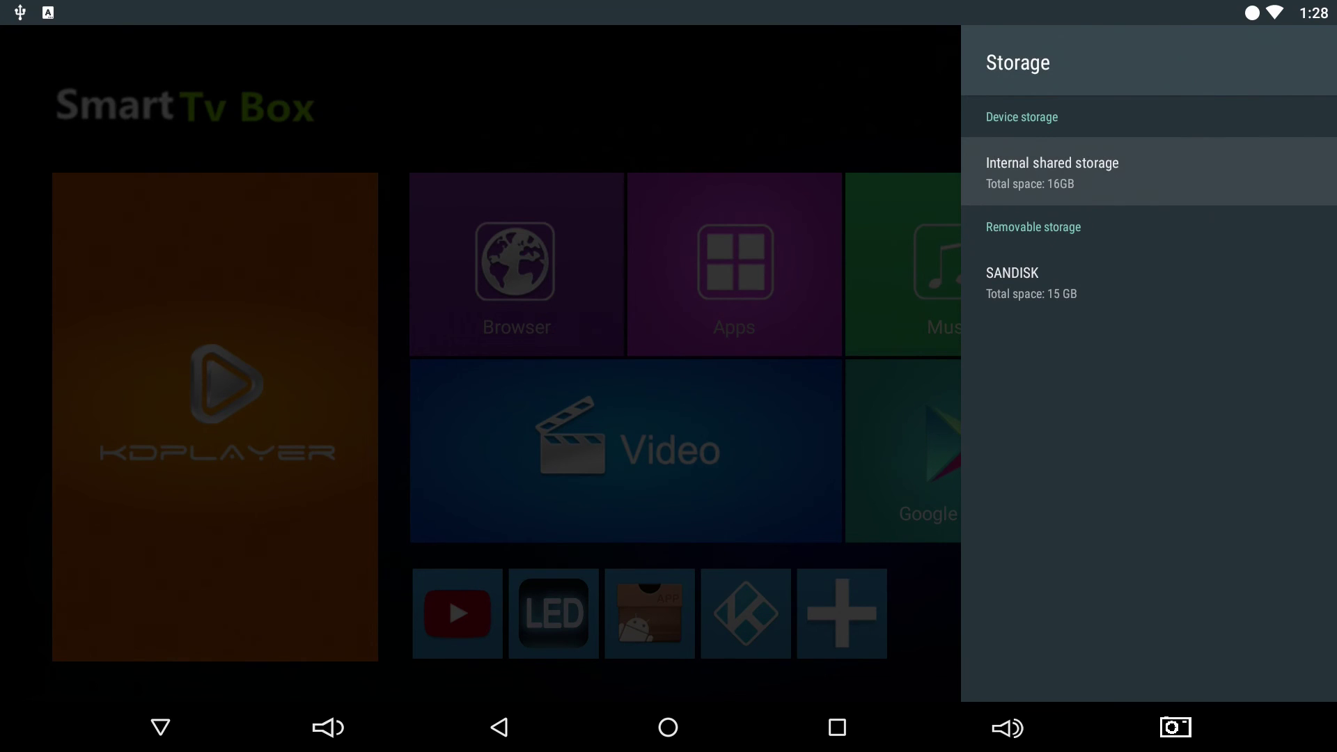
# - Clear the cached data for all apps in the internal shared storage once more
pyautogui.press('Return')
pyautogui.press('Down')
pyautogui.press('Down')
pyautogui.press('Down')
pyautogui.press('Down')
pyautogui.press('Down')
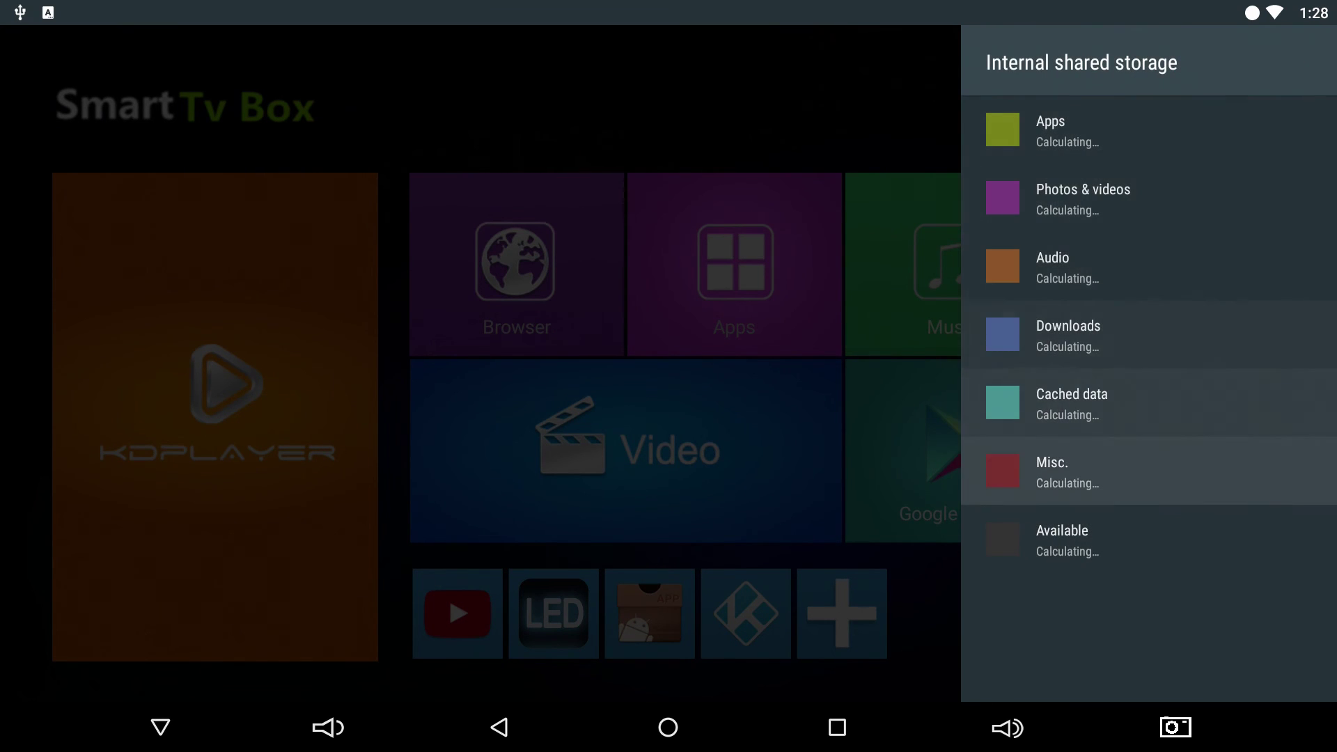
pyautogui.press('Up')
pyautogui.press('Return')
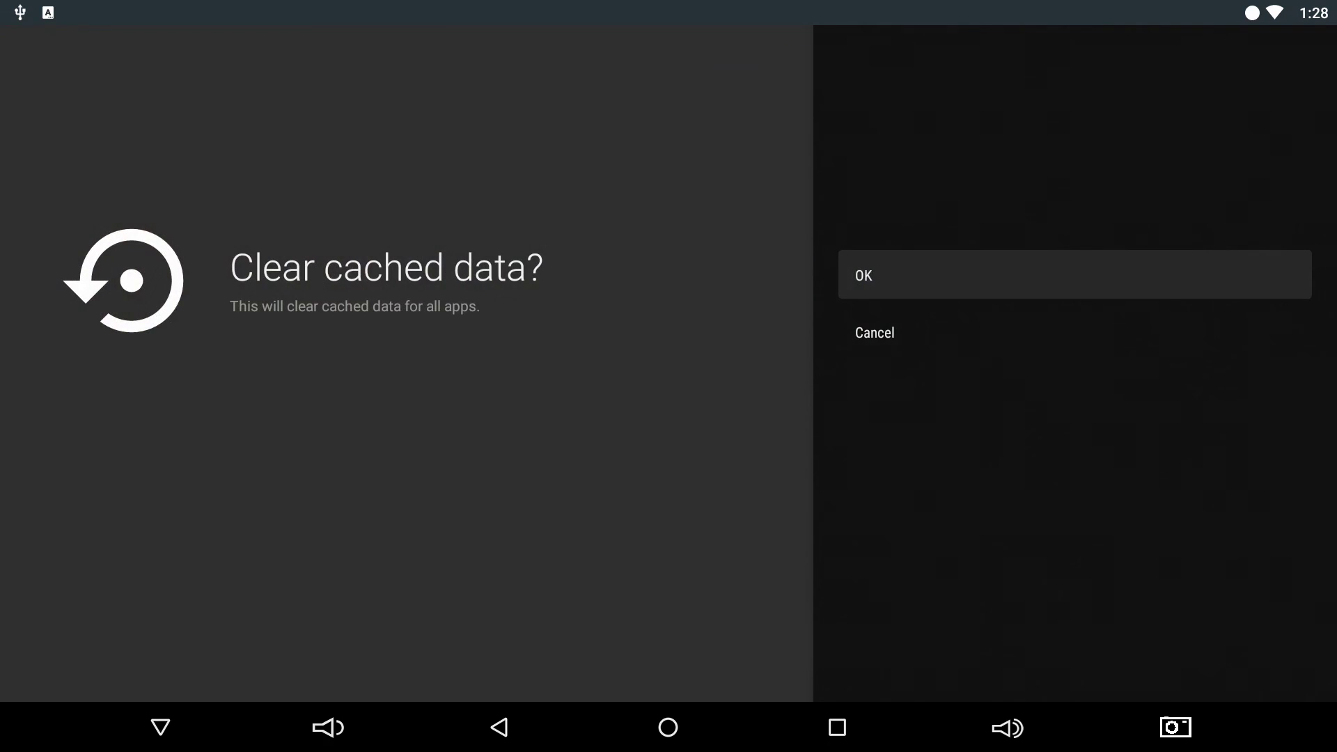
pyautogui.press('Down')
pyautogui.press('Up')
pyautogui.press('Return')
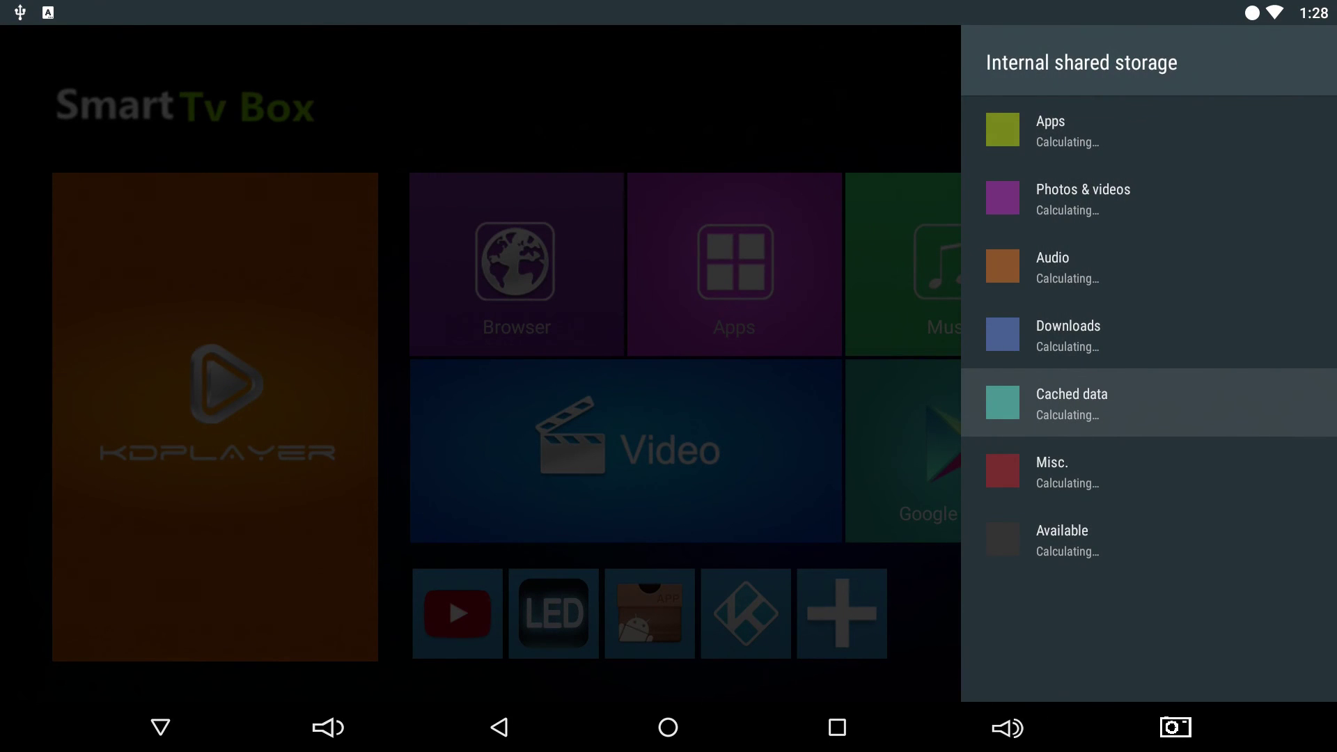
# - Close the settings and launch Kodi through the KDPLAYER tile on the home screen
pyautogui.press('Escape')
pyautogui.press('Escape')
pyautogui.press('Left')
pyautogui.press('Left')
pyautogui.press('Left')
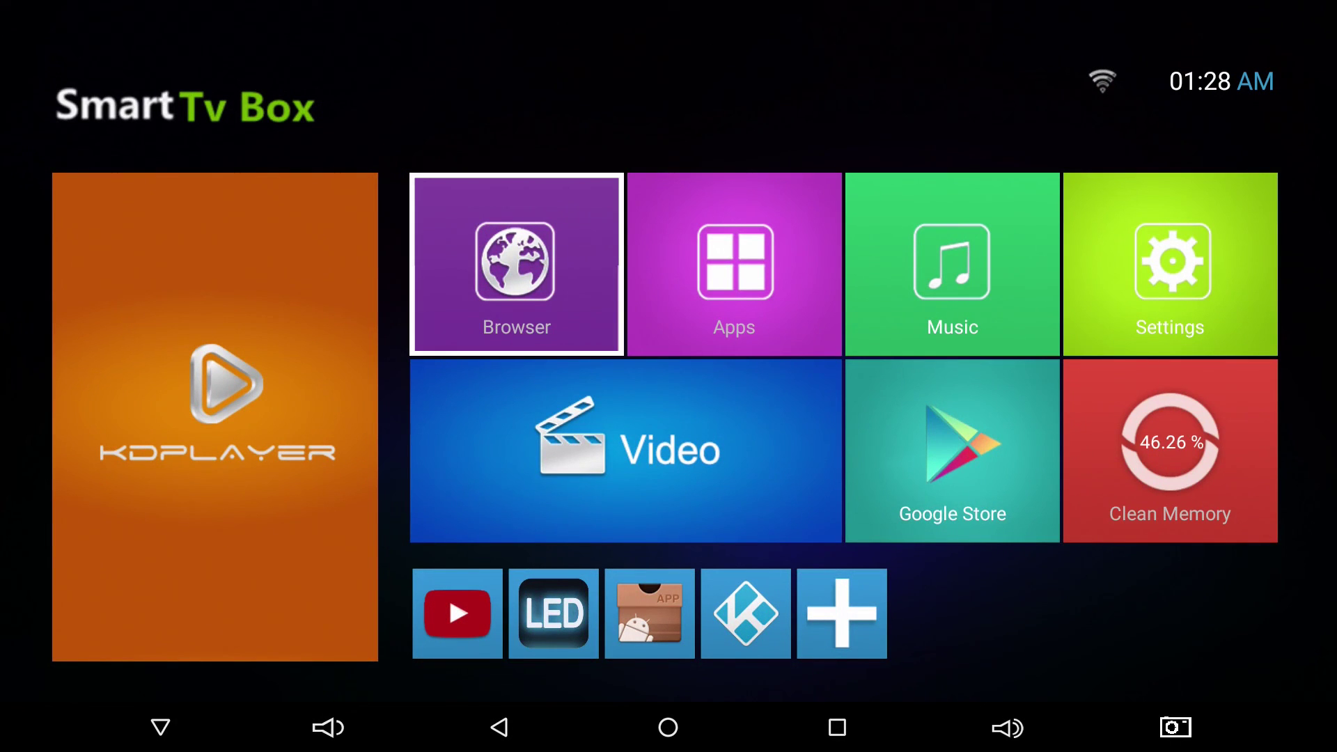
pyautogui.press('Left')
pyautogui.press('Return')
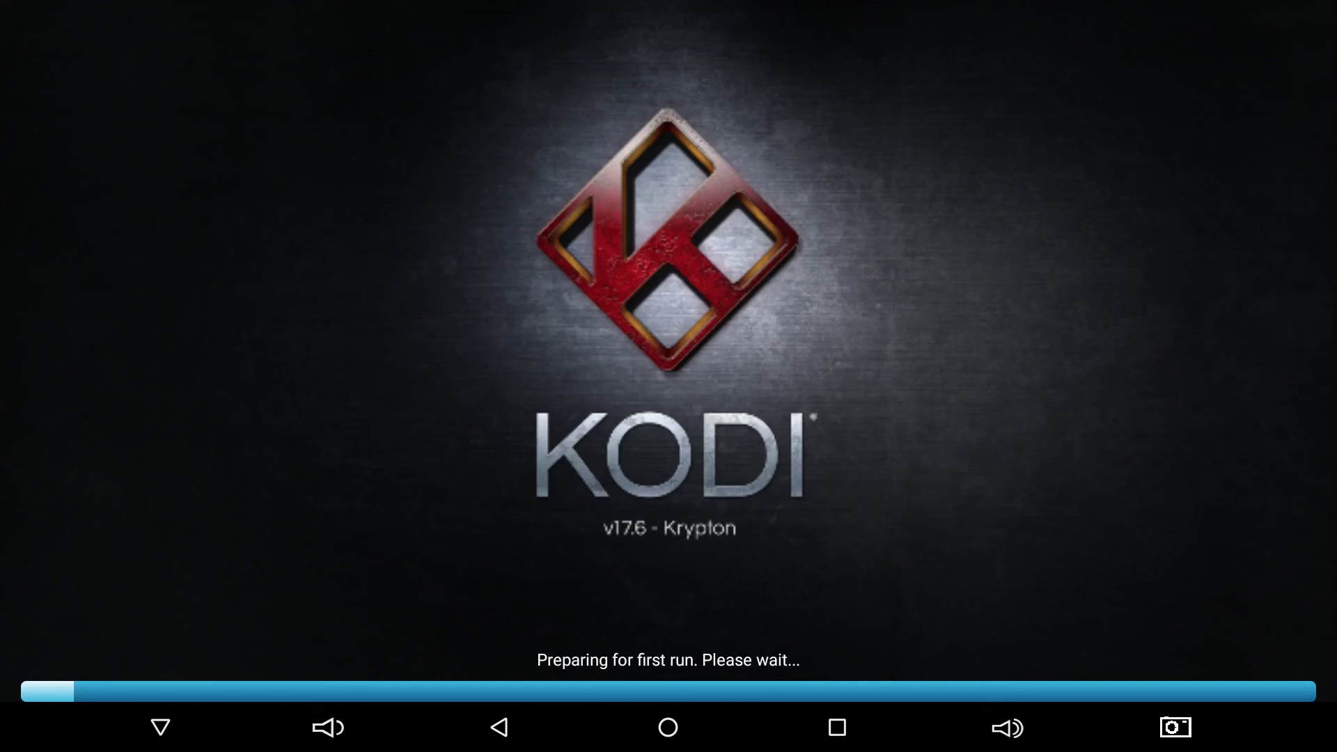